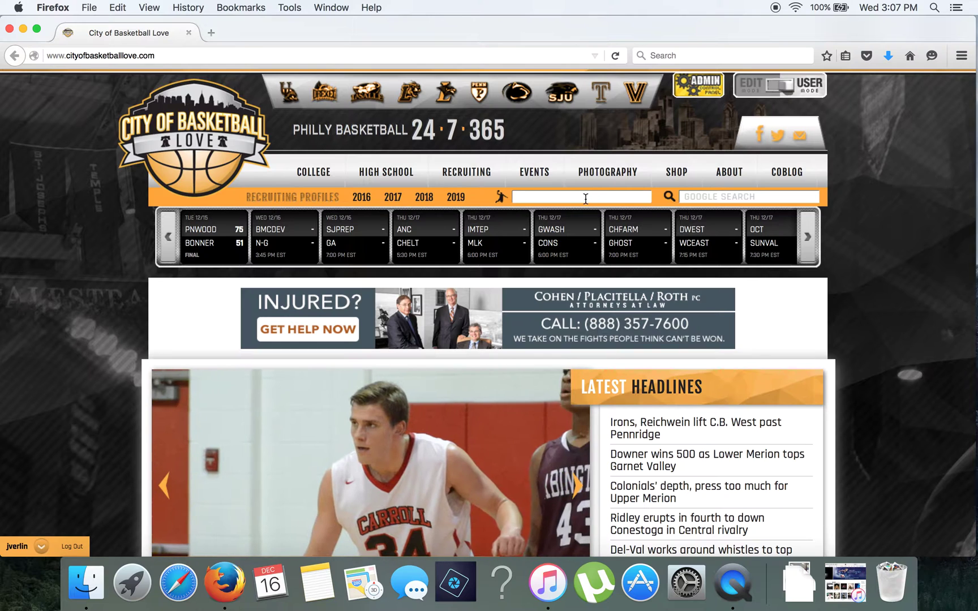
# Search the Player Finder for 'penns' and open the Pennsbury Falcons team page.
pyautogui.click(562, 198)
pyautogui.write('penns')
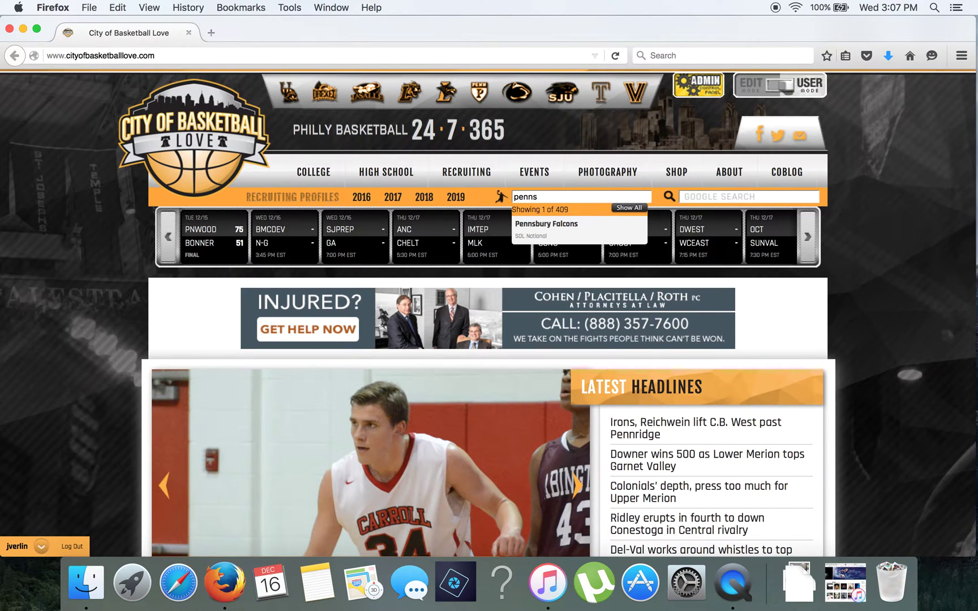
pyautogui.click(560, 230)
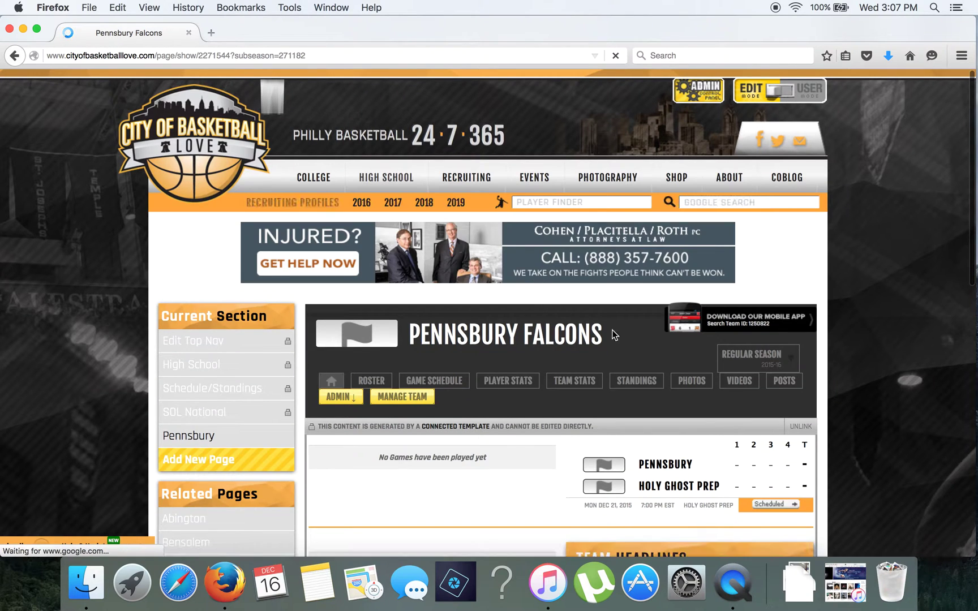
# Unlink the team page from its content template and reload it.
pyautogui.click(801, 426)
pyautogui.click(487, 209)
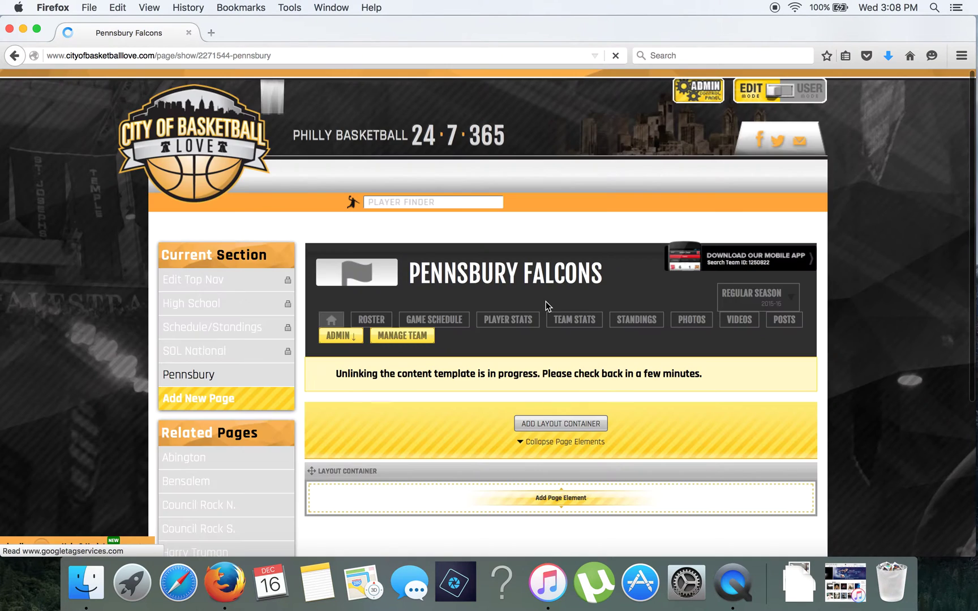
pyautogui.click(533, 54)
pyautogui.press('Return')
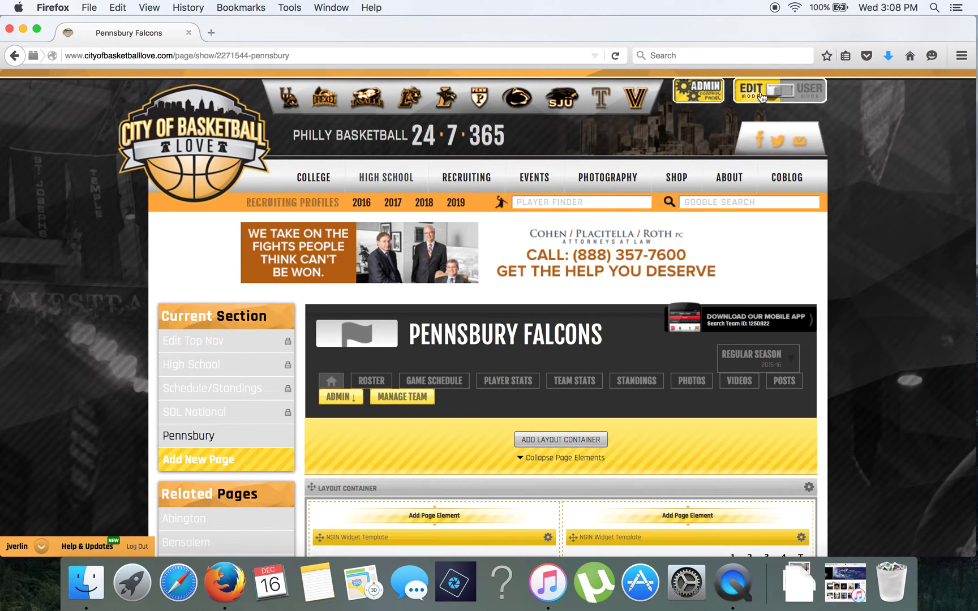
# Look over the editable layout containers and game widgets, then go to the roster.
pyautogui.scroll(-5, 504, 308)
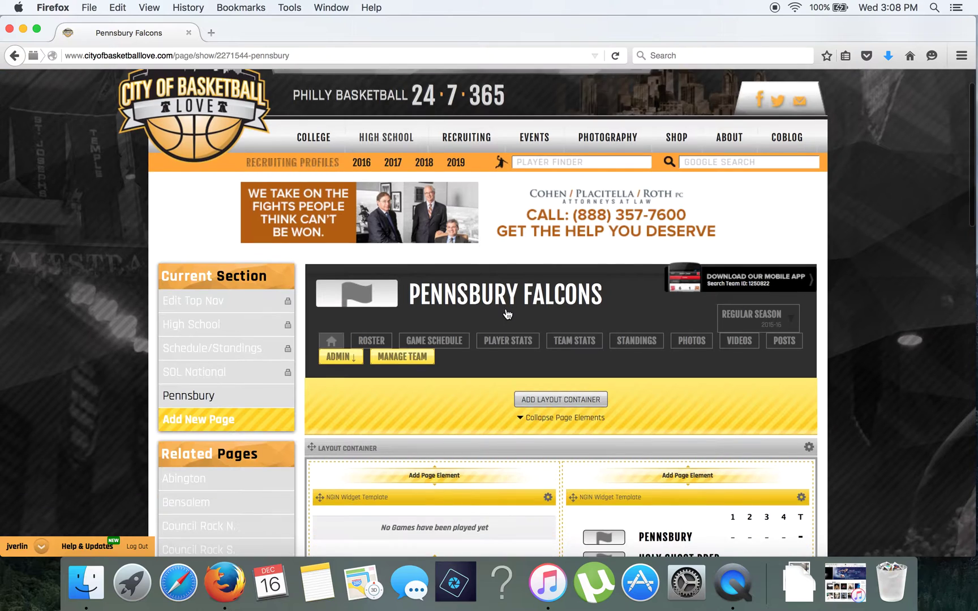
pyautogui.scroll(-2, 505, 308)
pyautogui.scroll(5, 505, 308)
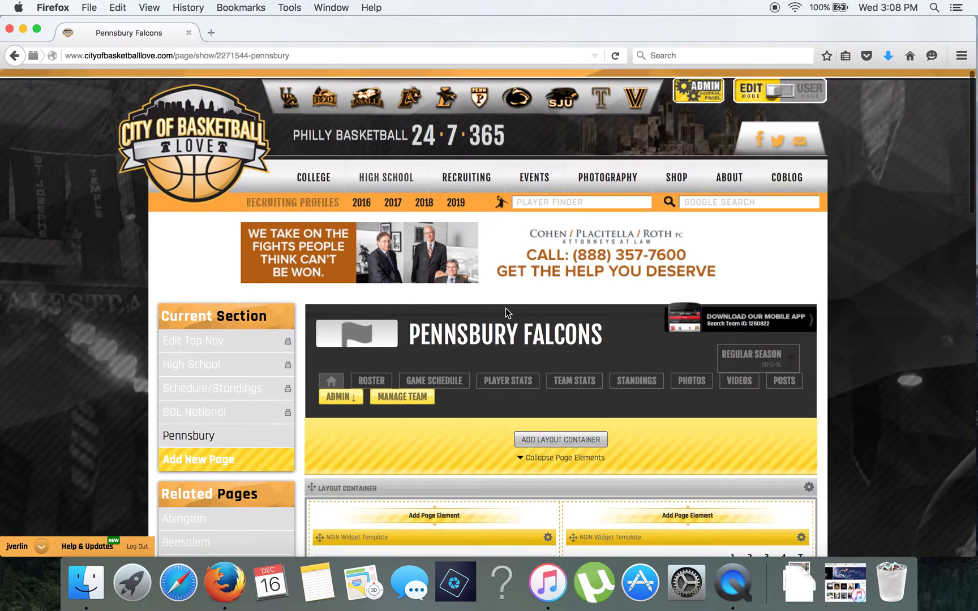
pyautogui.scroll(-5, 505, 308)
pyautogui.scroll(-2, 505, 307)
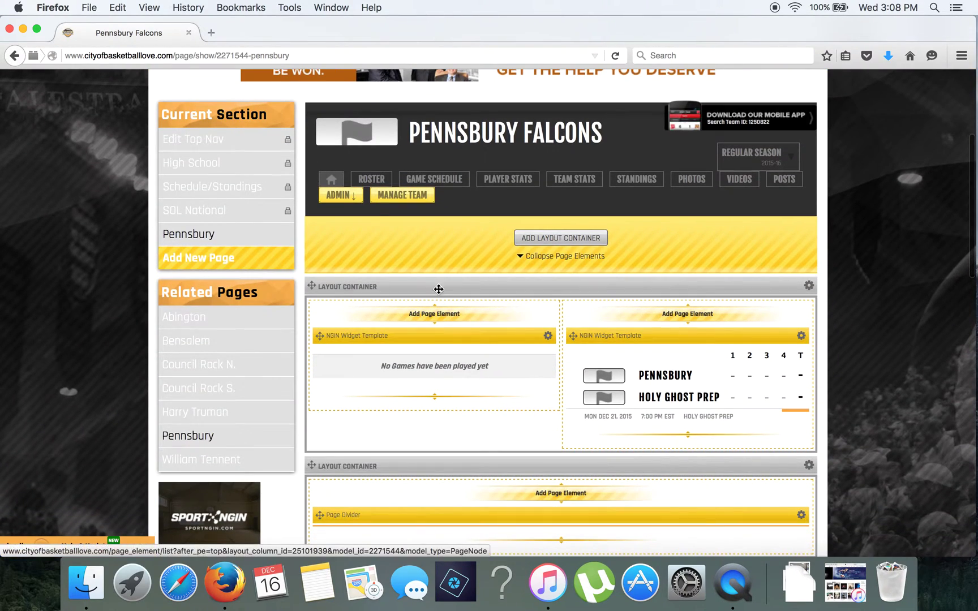
pyautogui.scroll(5, 577, 399)
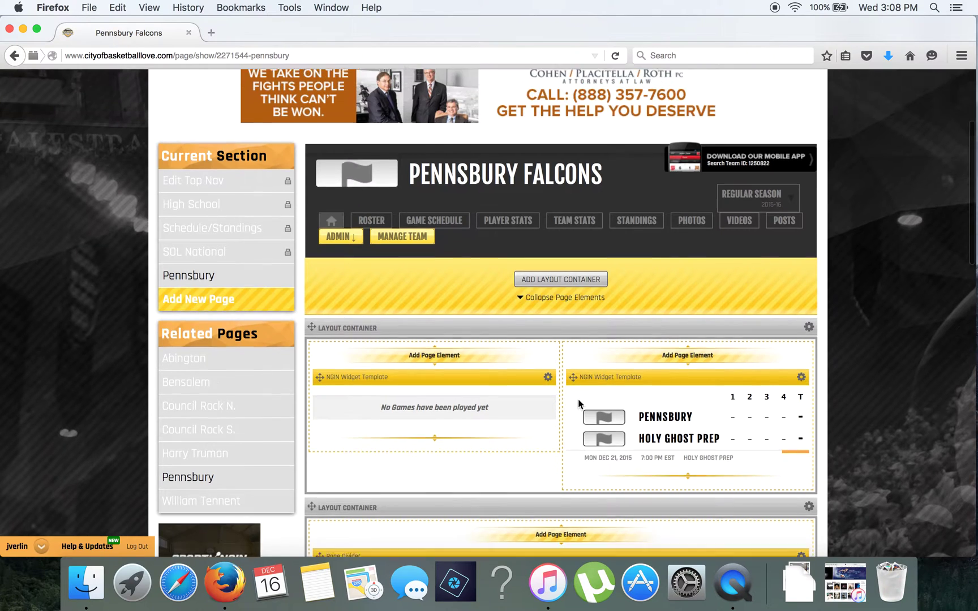
pyautogui.click(374, 331)
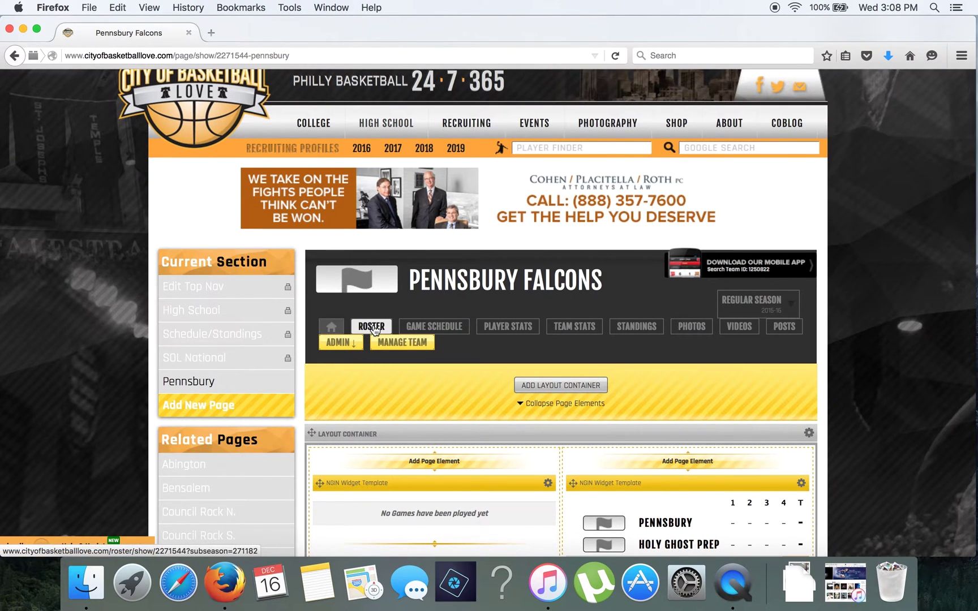
# Choose Create New Player from the empty roster's Add Player menu.
pyautogui.scroll(-2, 456, 330)
pyautogui.scroll(-1, 456, 329)
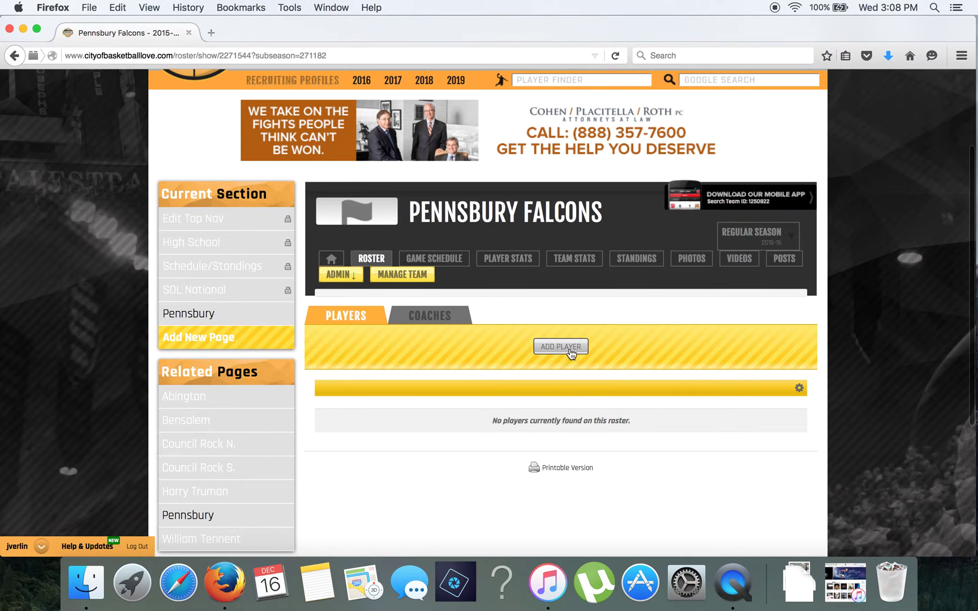
pyautogui.scroll(1, 562, 353)
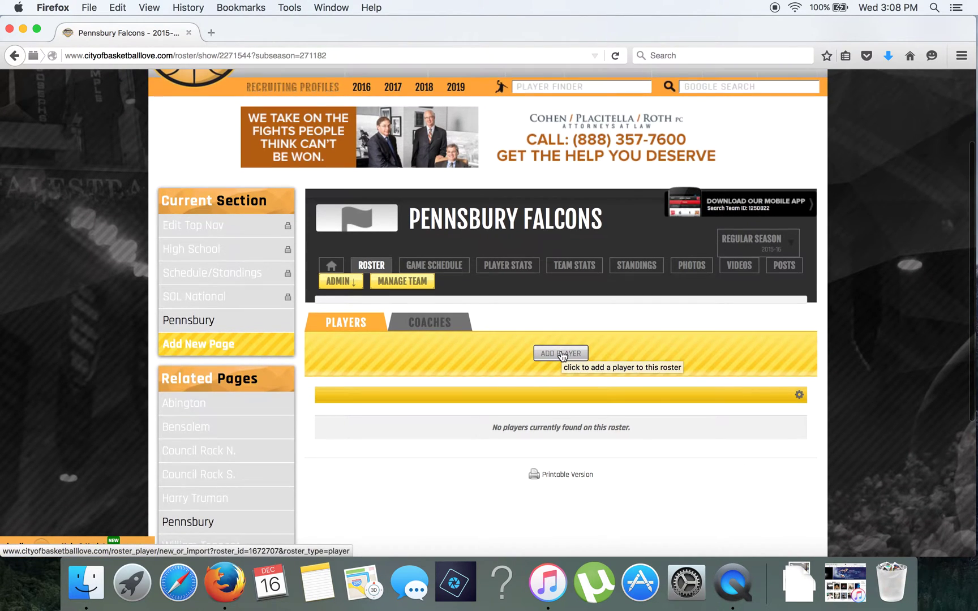
pyautogui.scroll(4, 562, 353)
pyautogui.scroll(-2, 581, 443)
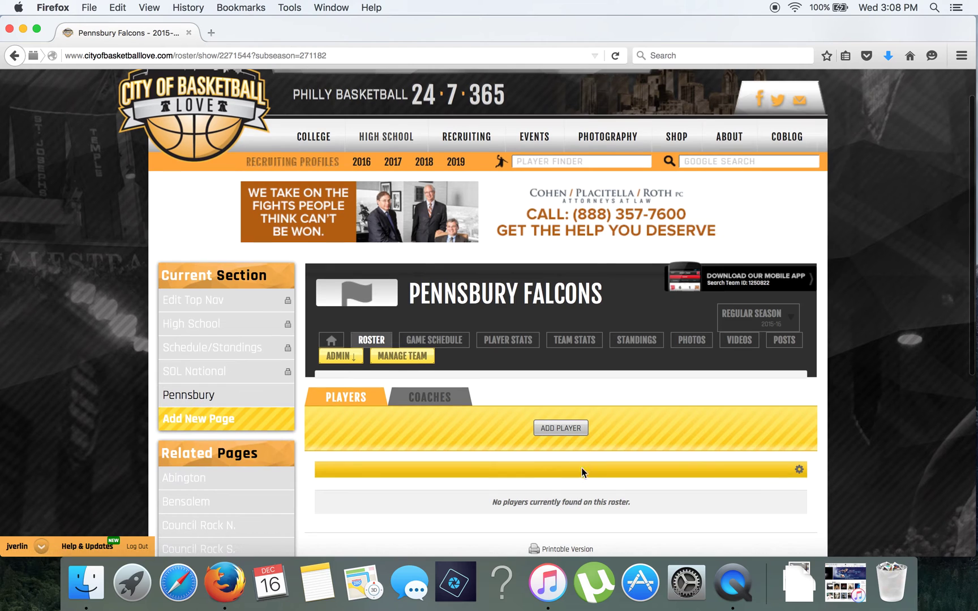
pyautogui.click(565, 431)
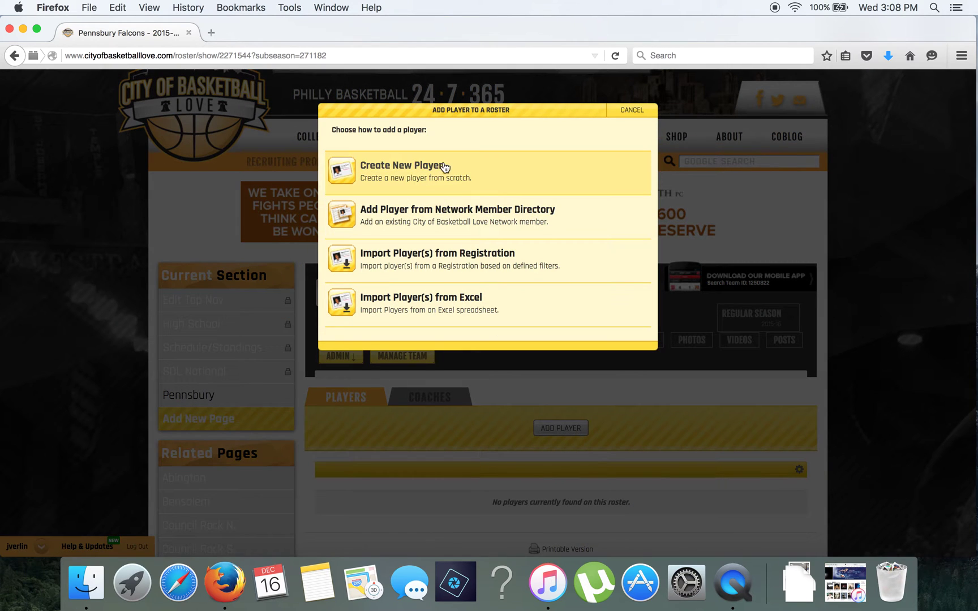
pyautogui.click(441, 164)
pyautogui.click(443, 272)
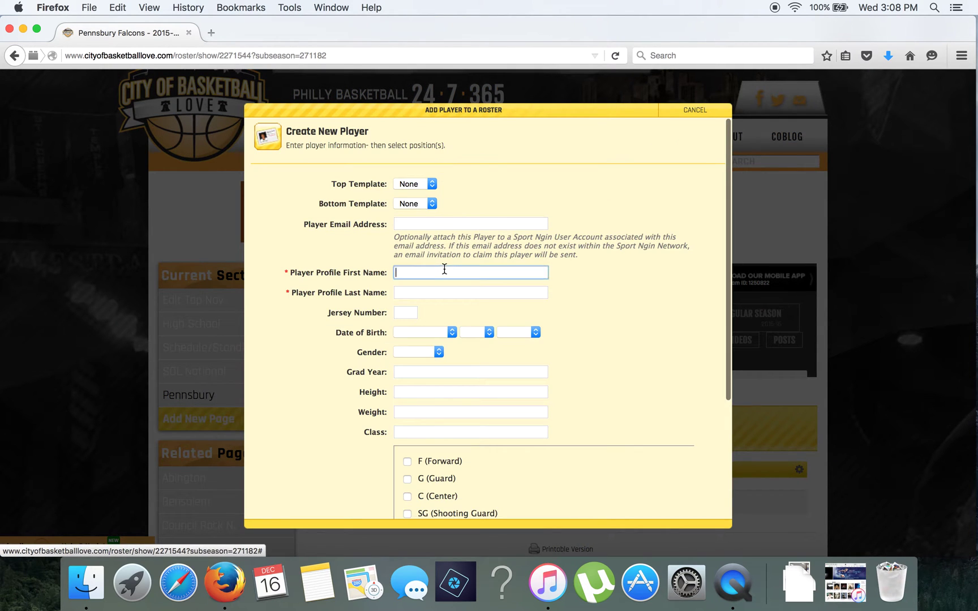
# Enter the player's first and last name, jersey 10 and grad year 2017.
pyautogui.press('Tab')
pyautogui.press('Tab')
pyautogui.write('10')
pyautogui.press('Tab')
pyautogui.press('Tab')
pyautogui.press('Tab')
pyautogui.press('Tab')
pyautogui.press('Tab')
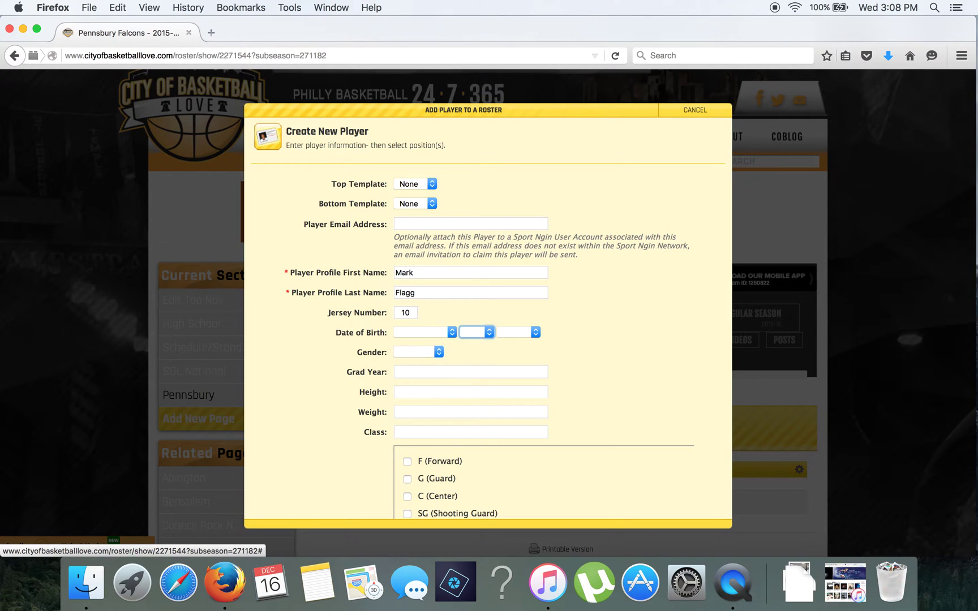
pyautogui.write('2017')
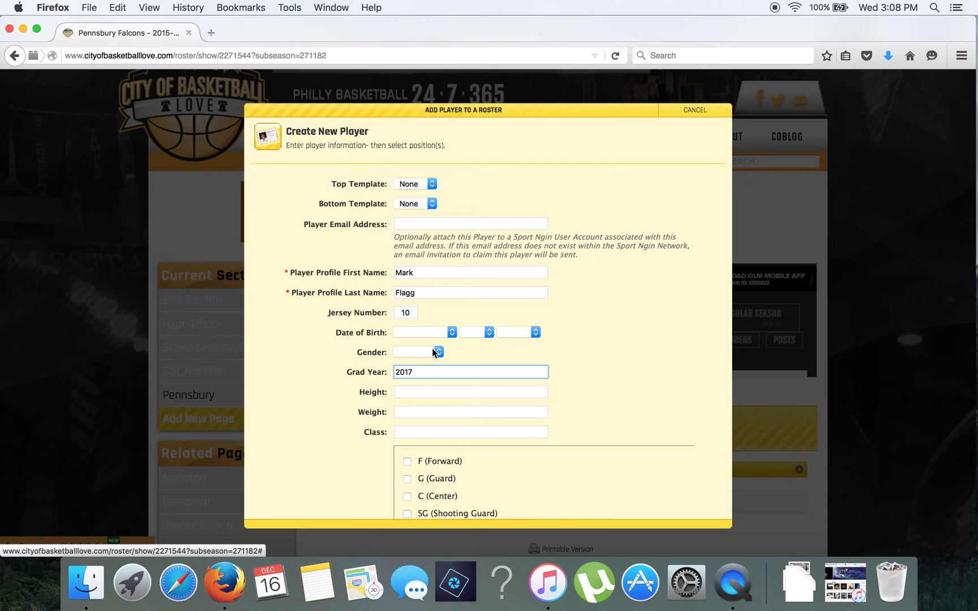
# Add height 6-7, weight 210 and class Jr., then save the player.
pyautogui.click(419, 393)
pyautogui.write('6-7')
pyautogui.press('Tab')
pyautogui.write('210')
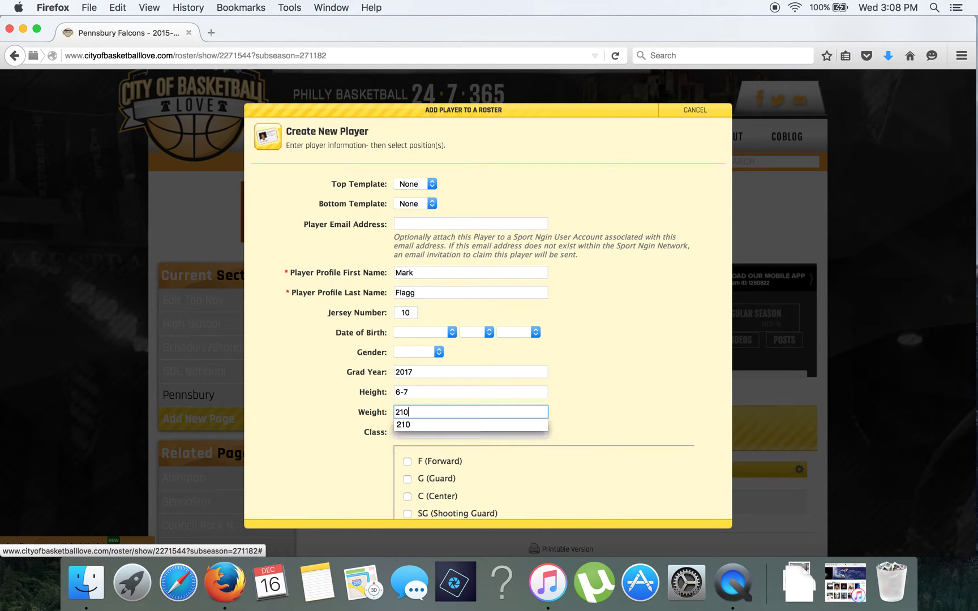
pyautogui.press('Tab')
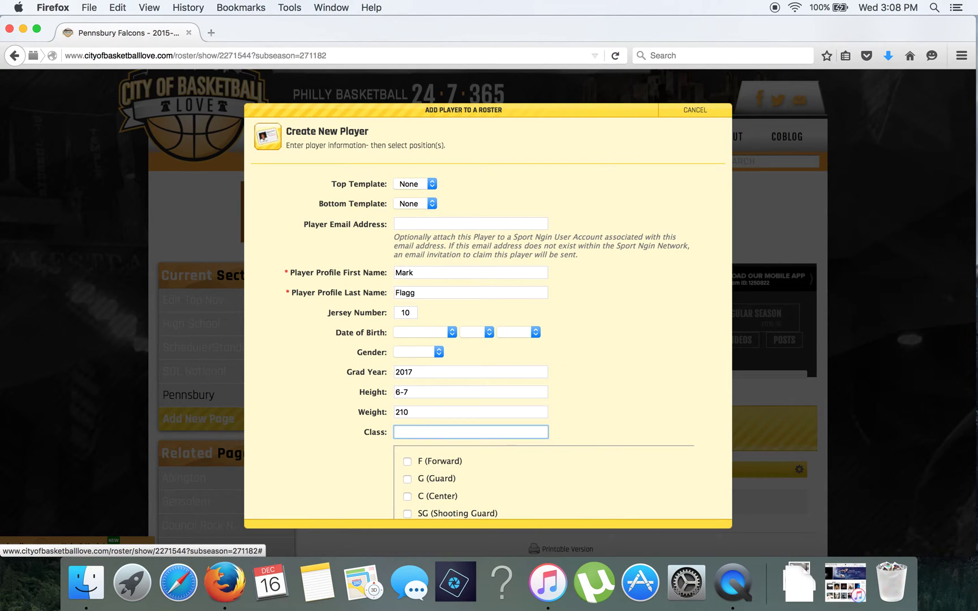
pyautogui.write('Jr.')
pyautogui.press('Tab')
pyautogui.scroll(-5, 554, 418)
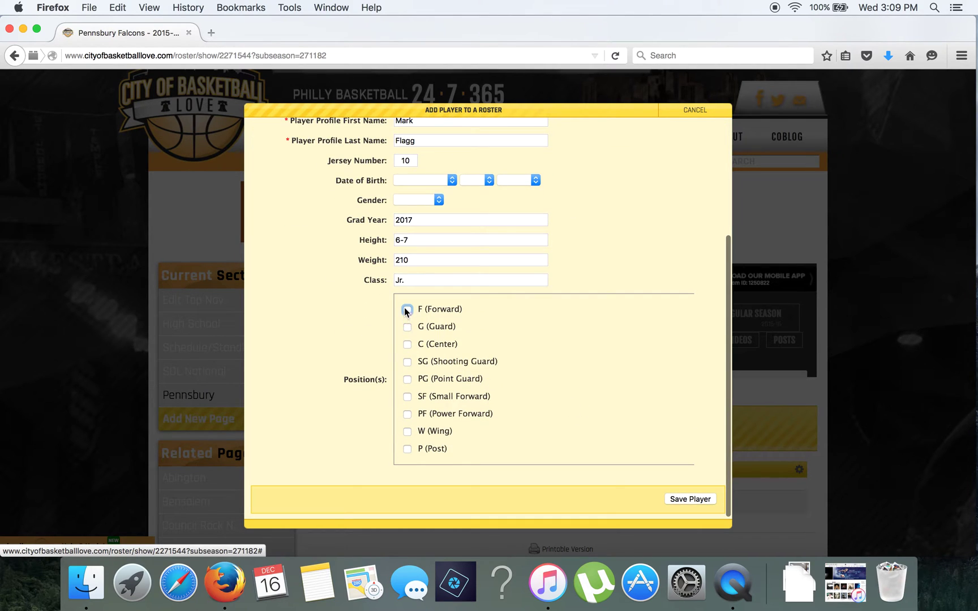
pyautogui.click(691, 500)
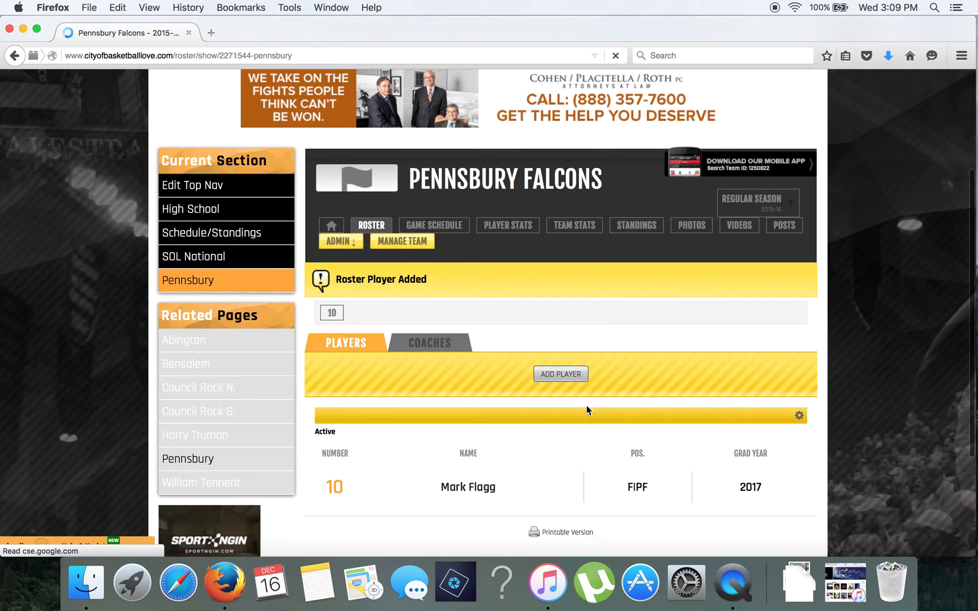
# Open the new number 10 player's profile, then return to the team home page.
pyautogui.scroll(-1, 535, 458)
pyautogui.click(482, 481)
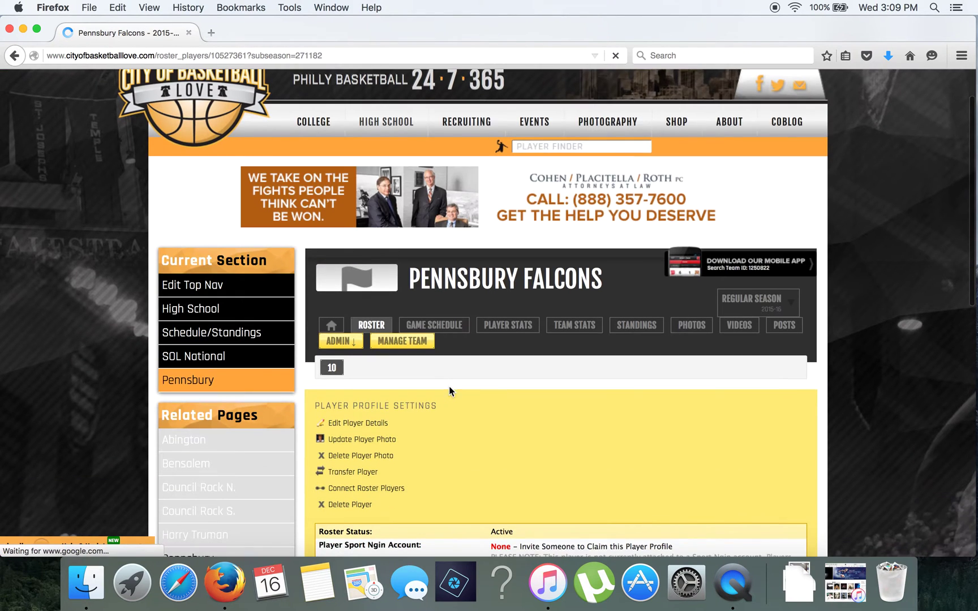
pyautogui.click(331, 326)
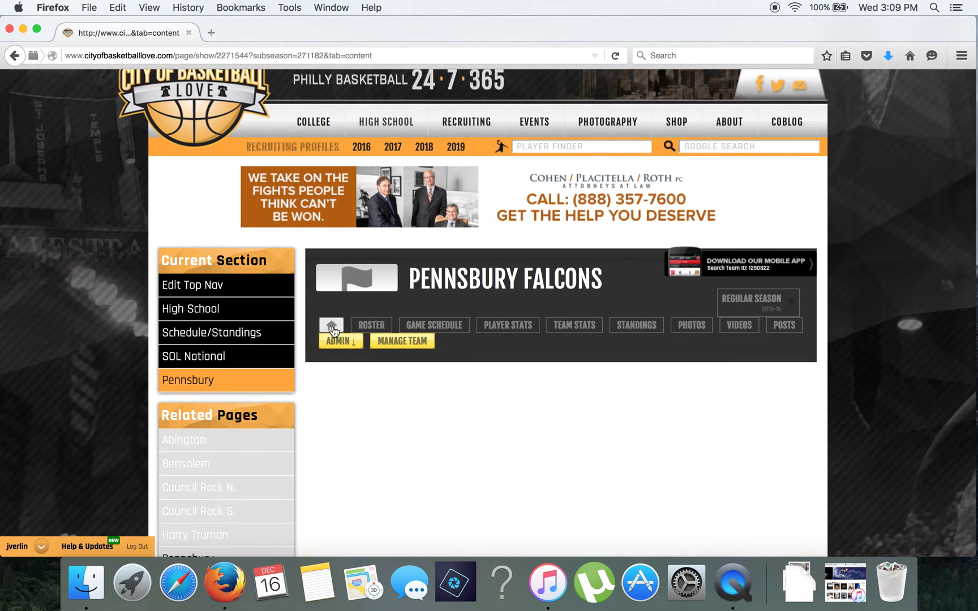
# Review the roster's Coaches and Players lists and go to the Game Schedule.
pyautogui.scroll(-3, 525, 364)
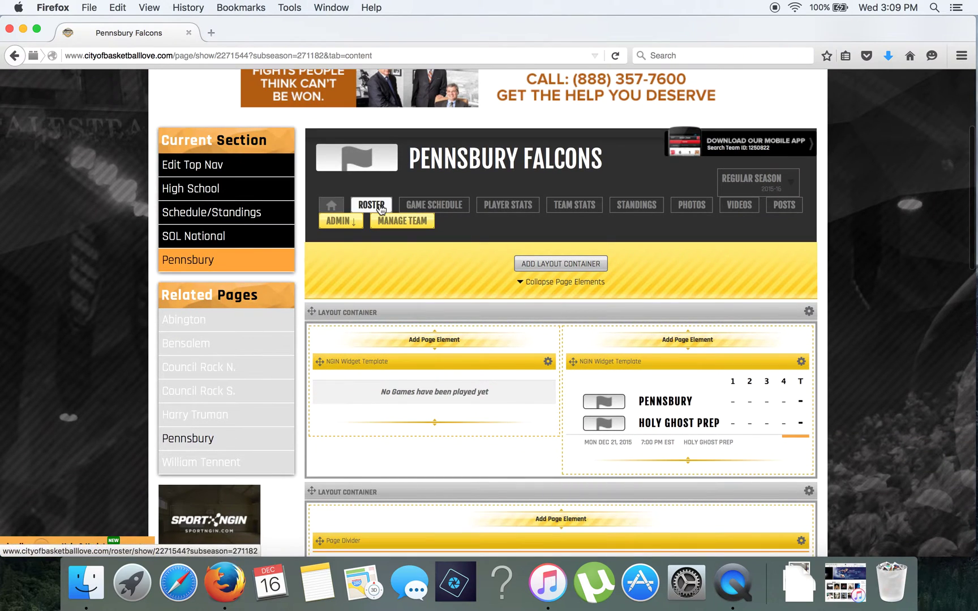
pyautogui.click(380, 207)
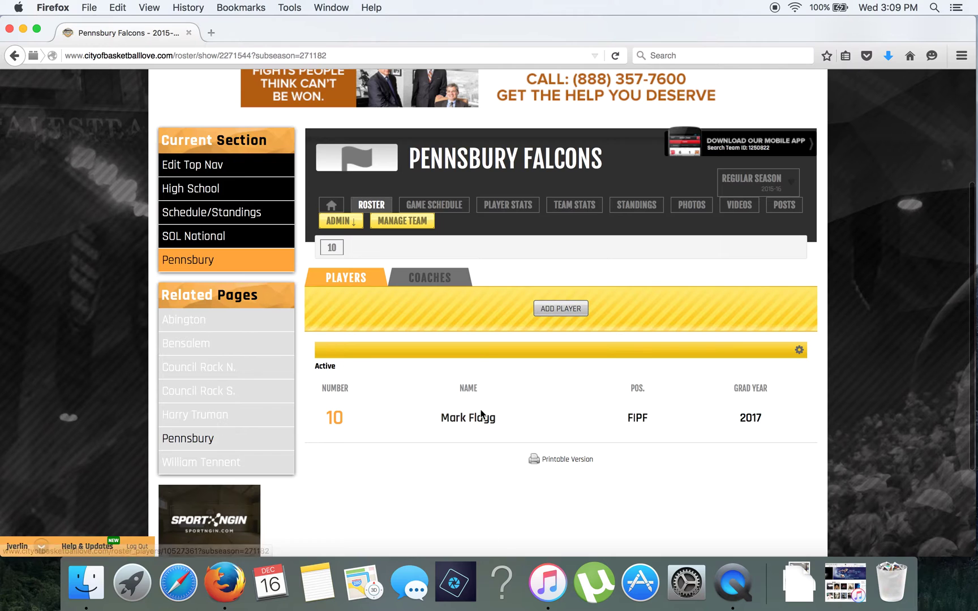
pyautogui.click(440, 280)
pyautogui.click(351, 274)
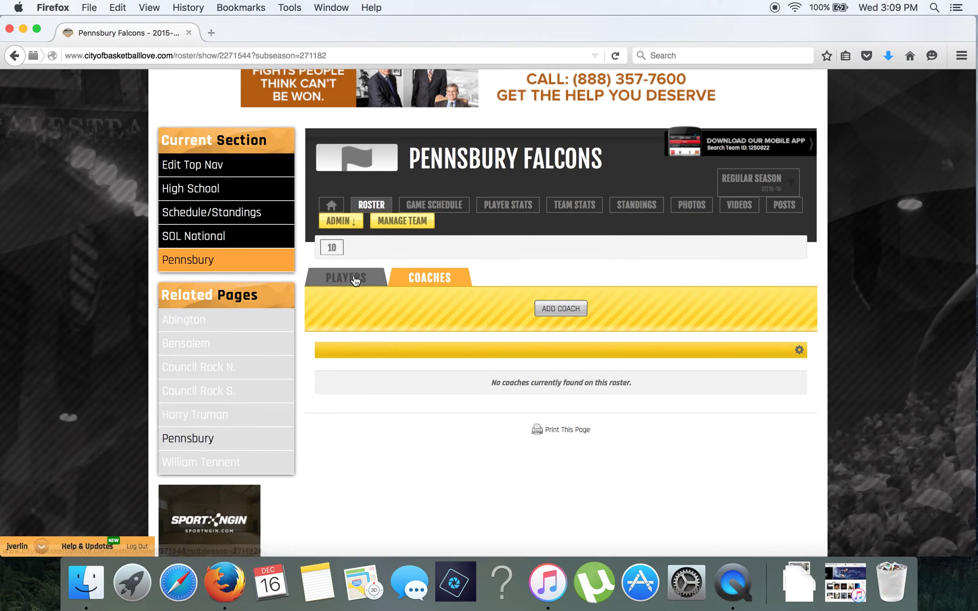
pyautogui.click(444, 209)
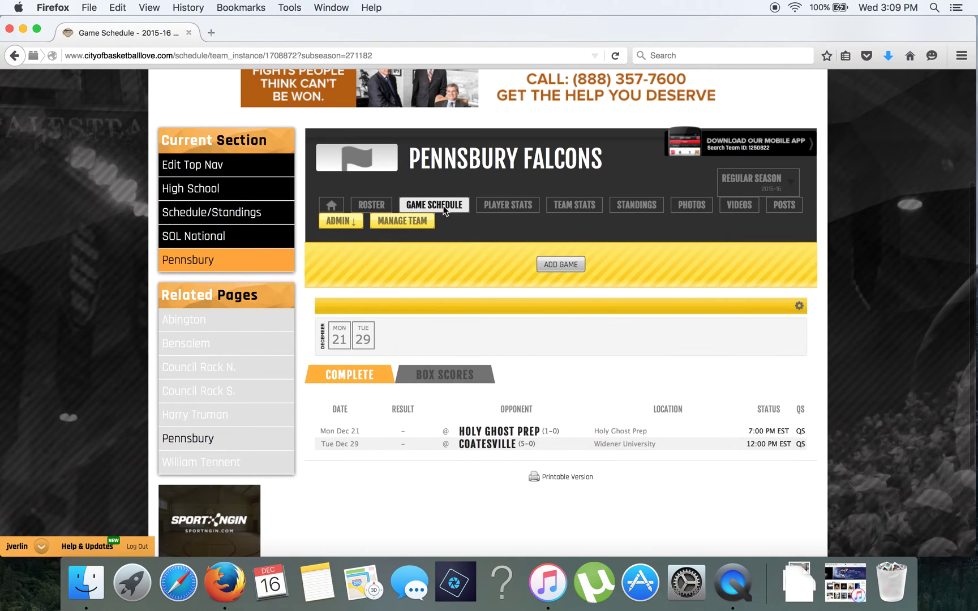
# Open the Create New Game form with Pennsbury Falcons (Home) as Team 1.
pyautogui.scroll(-1, 560, 345)
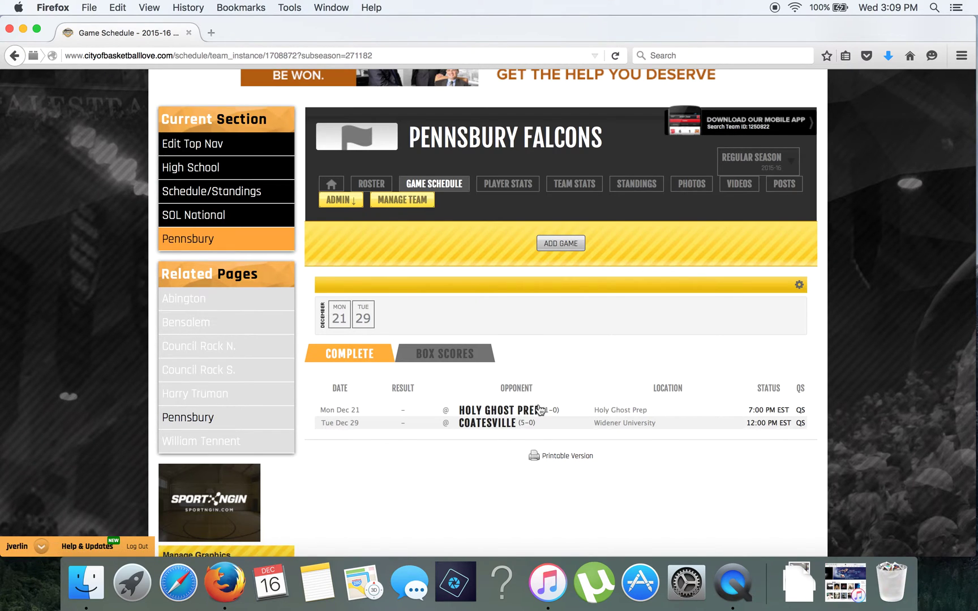
pyautogui.click(558, 244)
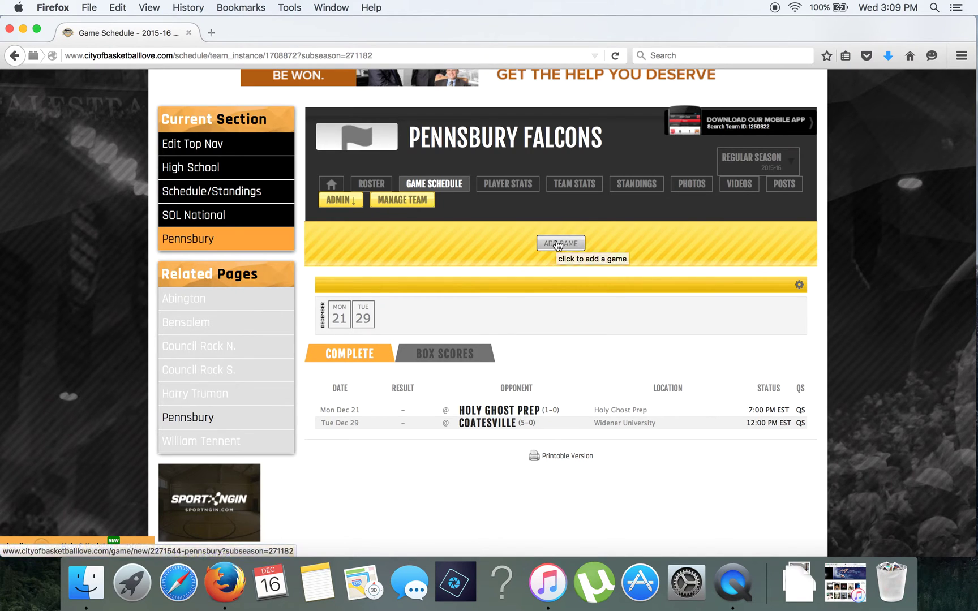
pyautogui.click(561, 243)
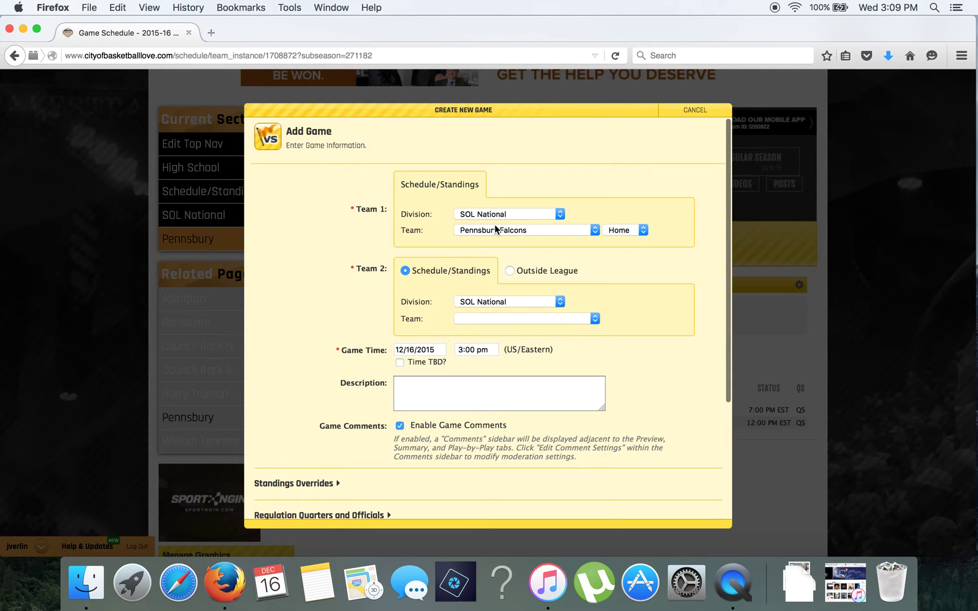
# Set the game date to December 11 and the start time to 7:00 pm.
pyautogui.click(414, 350)
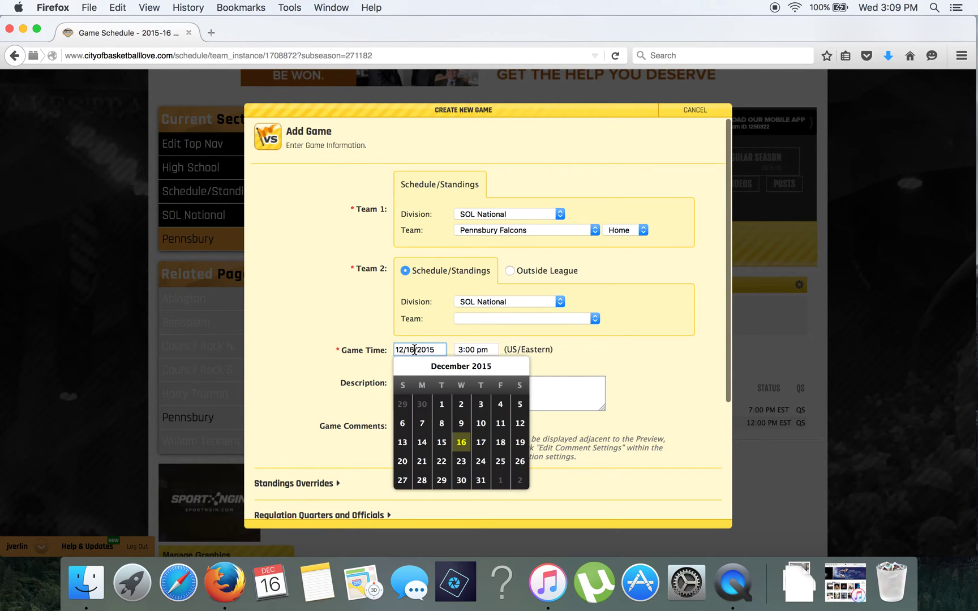
pyautogui.doubleClick(413, 350)
pyautogui.write('11')
pyautogui.press('Tab')
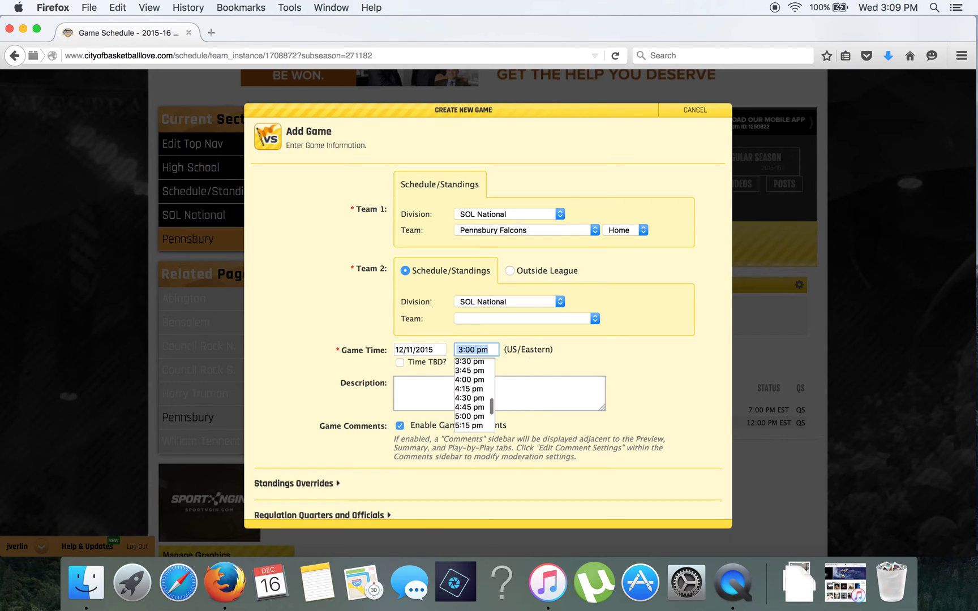
pyautogui.write('7:00 pm')
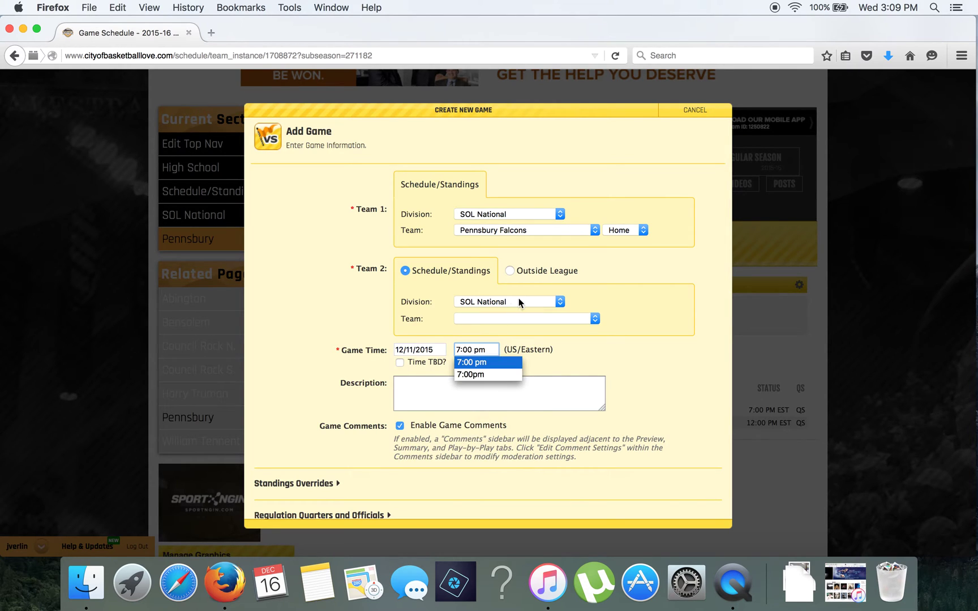
pyautogui.press('Return')
pyautogui.click(526, 290)
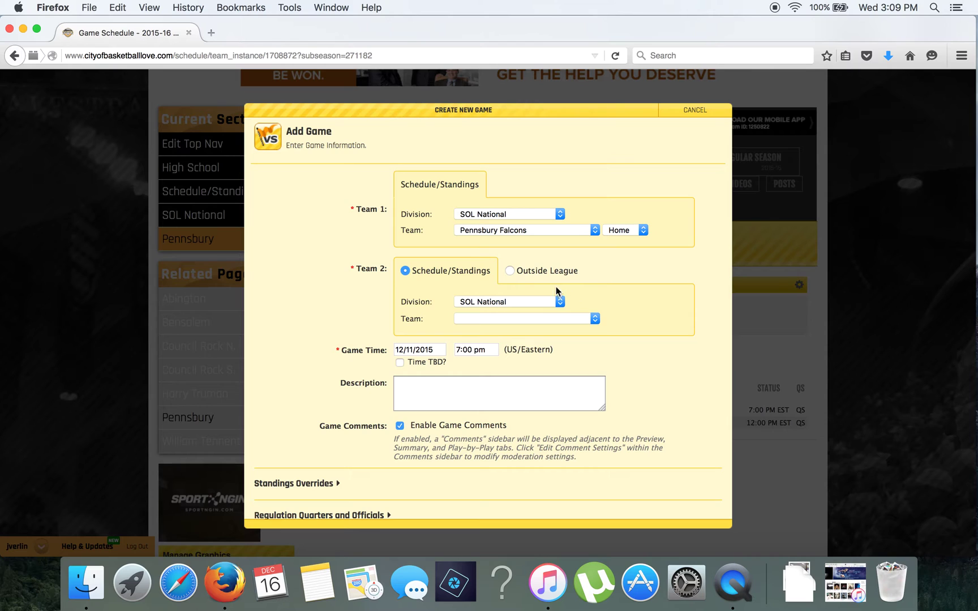
# Choose Abington Galloping Ghosts as the opponent and make Pennsbury the away team.
pyautogui.click(522, 321)
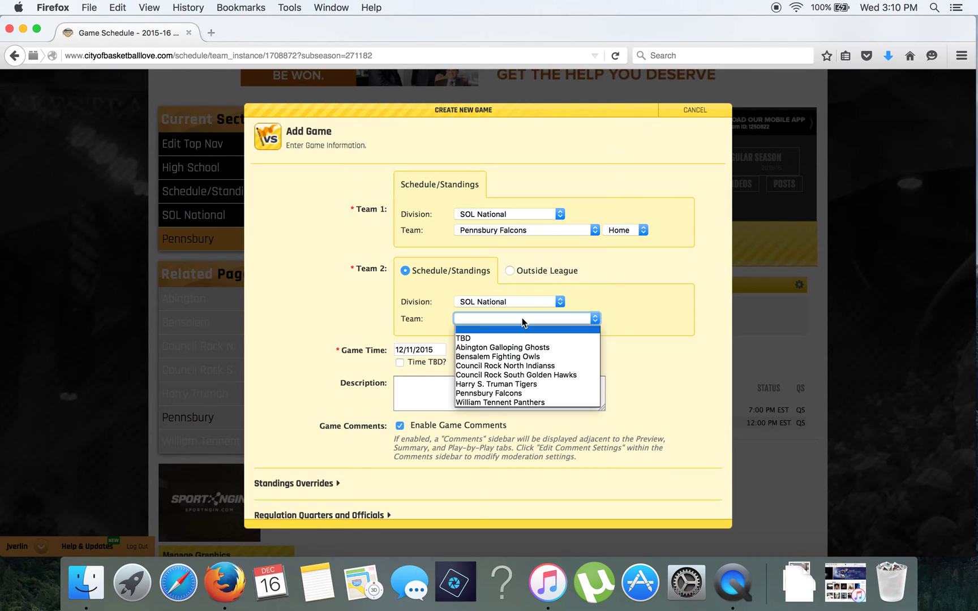
pyautogui.click(521, 348)
pyautogui.click(636, 231)
pyautogui.click(632, 252)
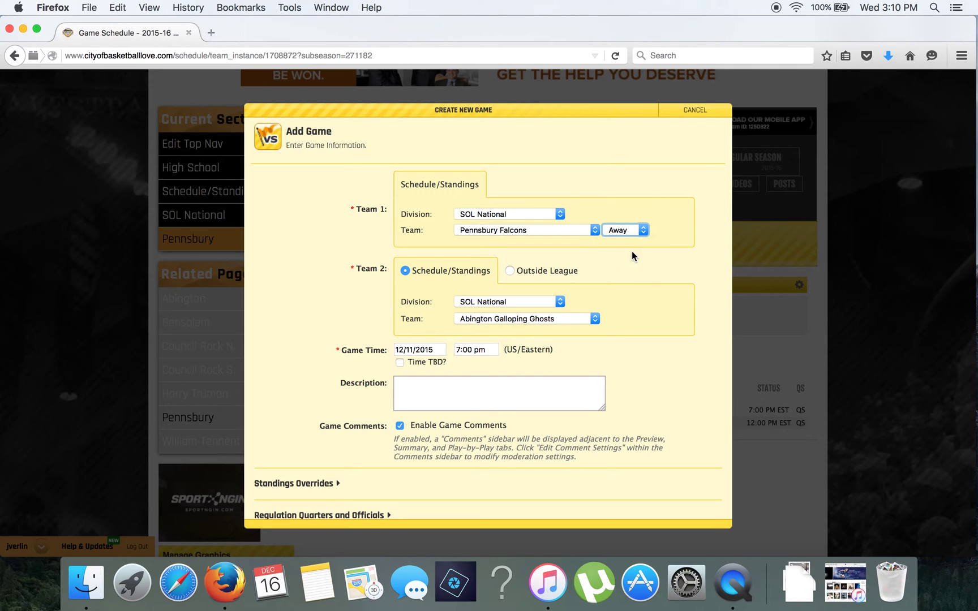
# Switch the opponent division to All Divisions and reselect Abington Galloping Ghosts.
pyautogui.click(548, 302)
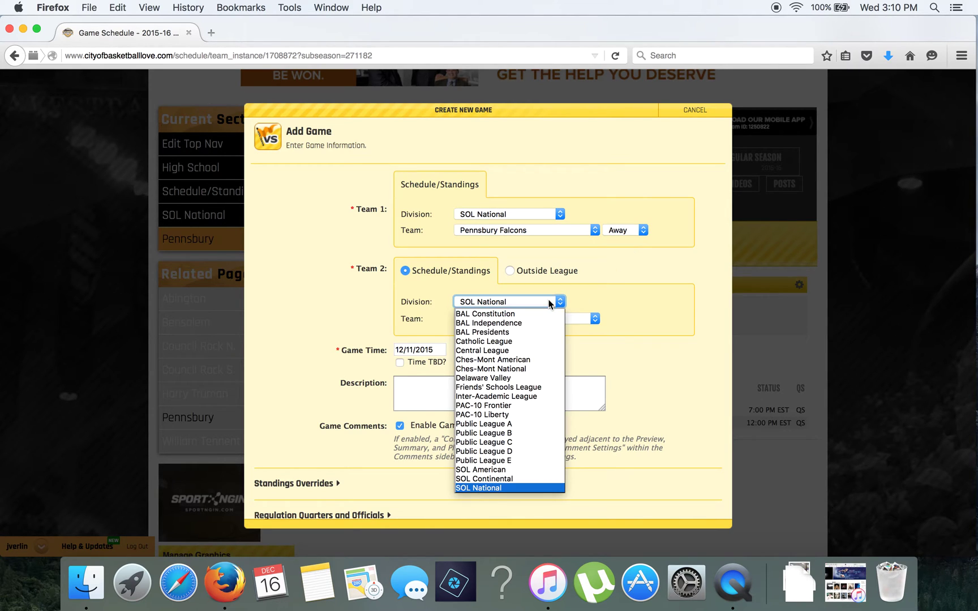
pyautogui.click(505, 314)
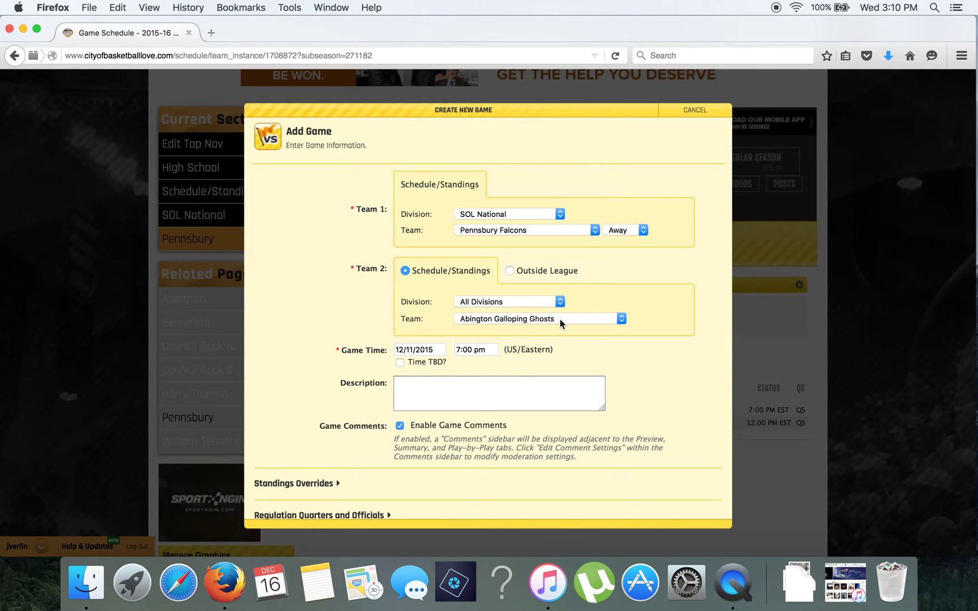
pyautogui.click(561, 319)
pyautogui.scroll(-15, 550, 361)
pyautogui.scroll(-15, 550, 361)
pyautogui.scroll(20, 532, 459)
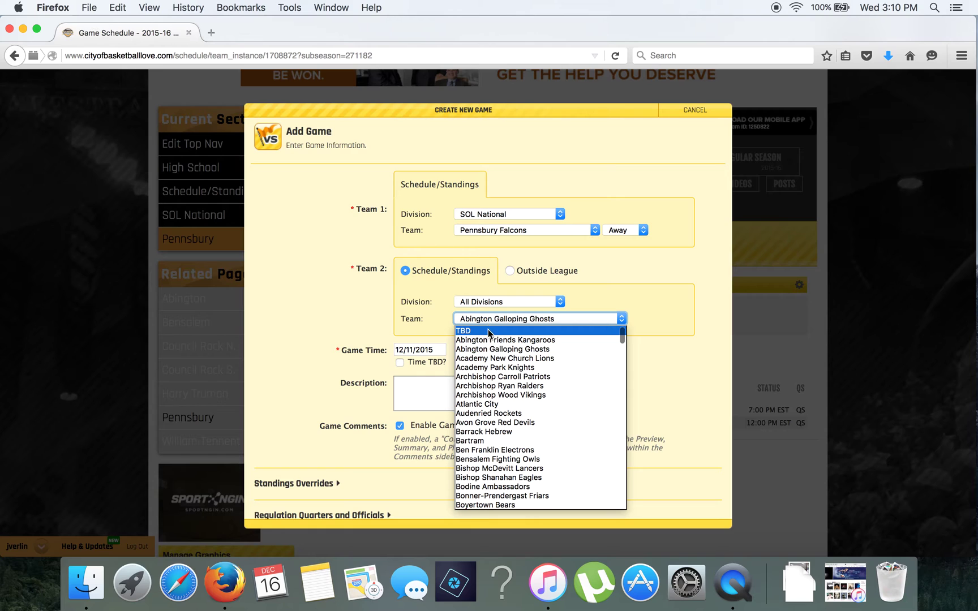
pyautogui.click(489, 331)
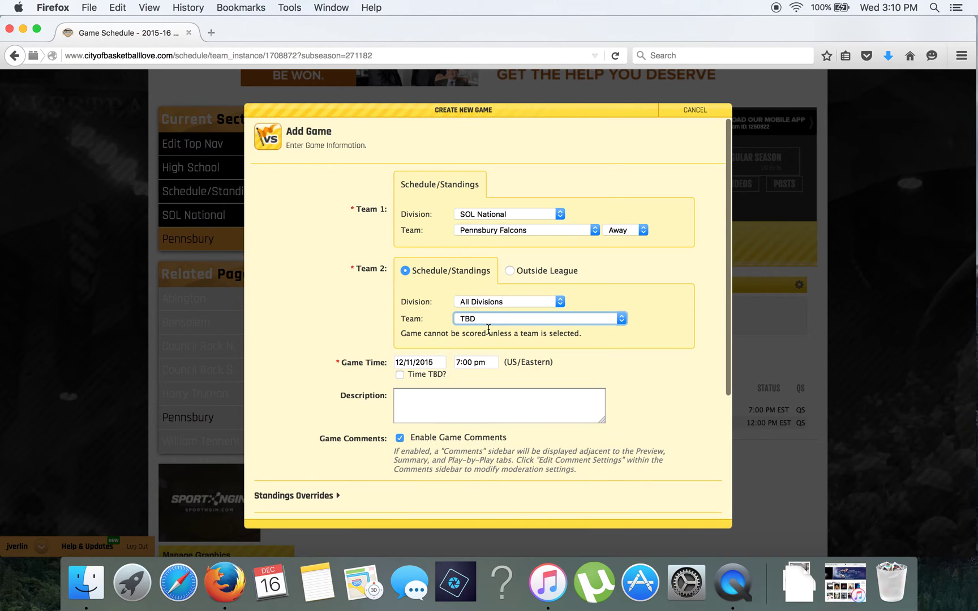
pyautogui.click(497, 319)
pyautogui.press('Down')
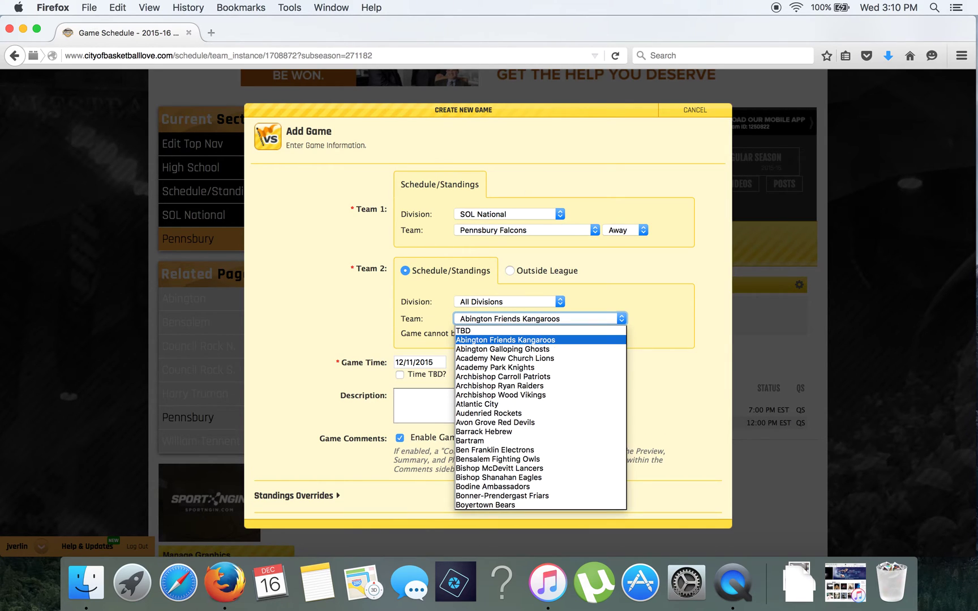
pyautogui.press('Down')
pyautogui.press('Return')
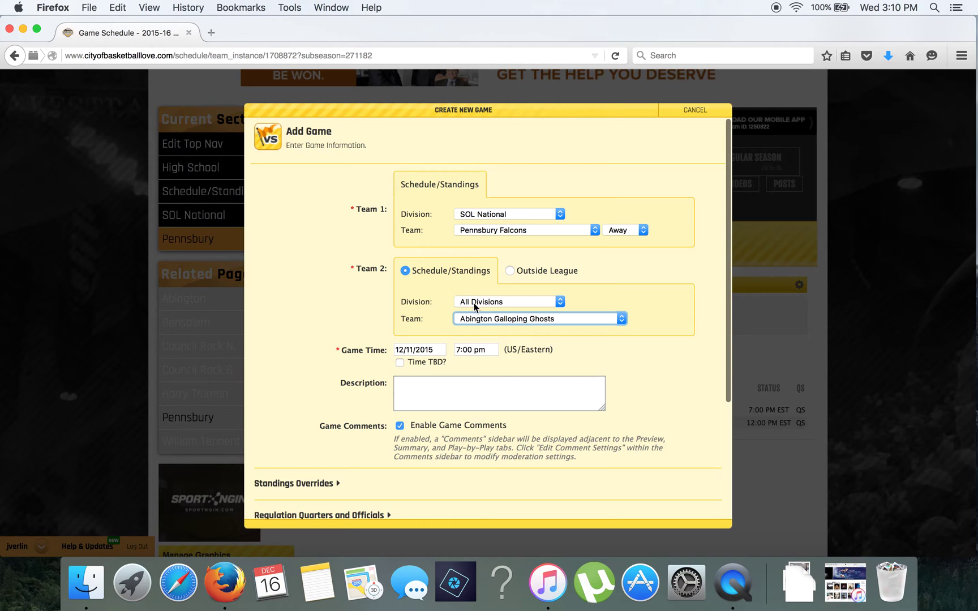
pyautogui.click(474, 303)
pyautogui.click(441, 307)
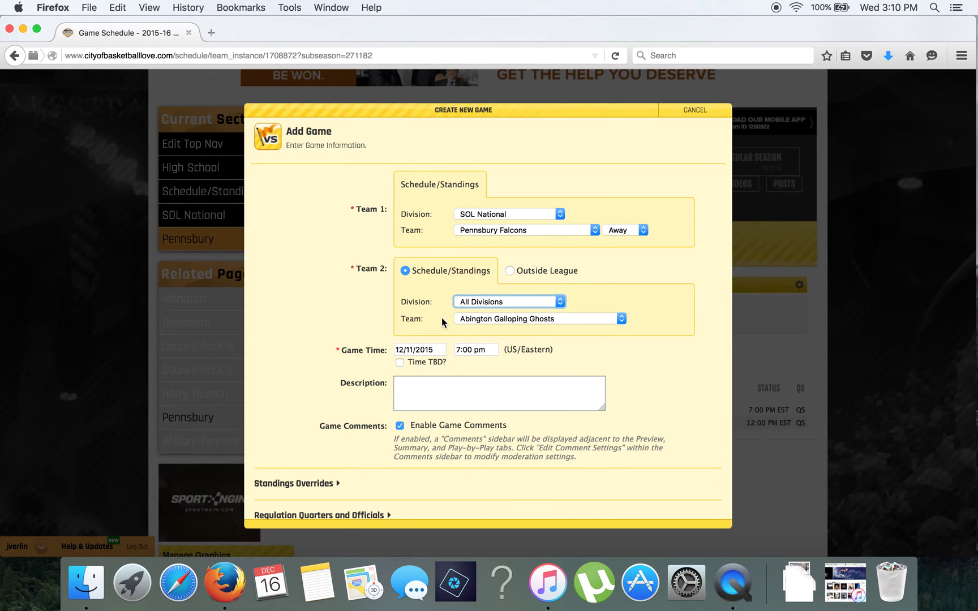
# Set the venue to Abington HS and create the game.
pyautogui.scroll(-5, 441, 318)
pyautogui.click(419, 436)
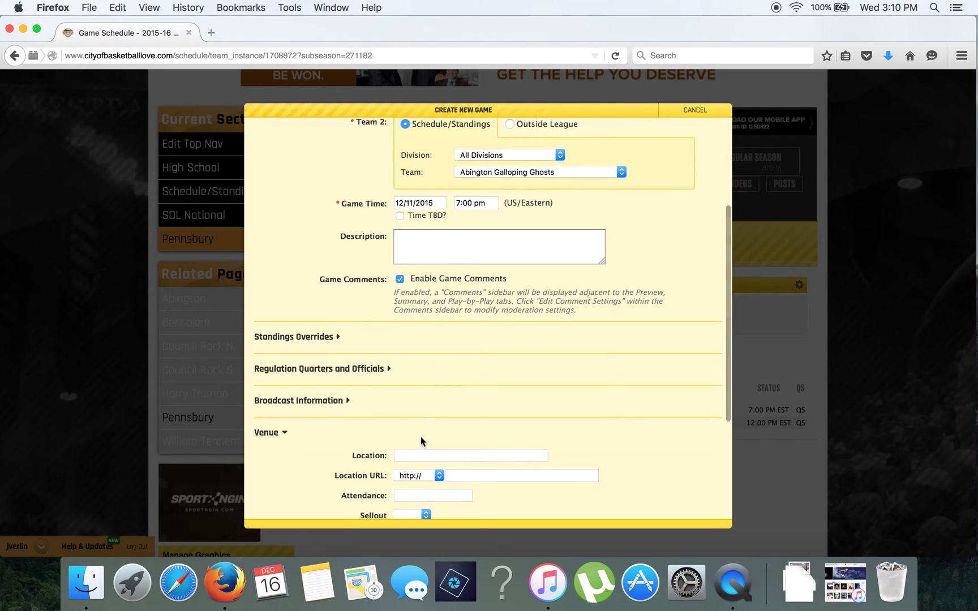
pyautogui.scroll(-3, 451, 440)
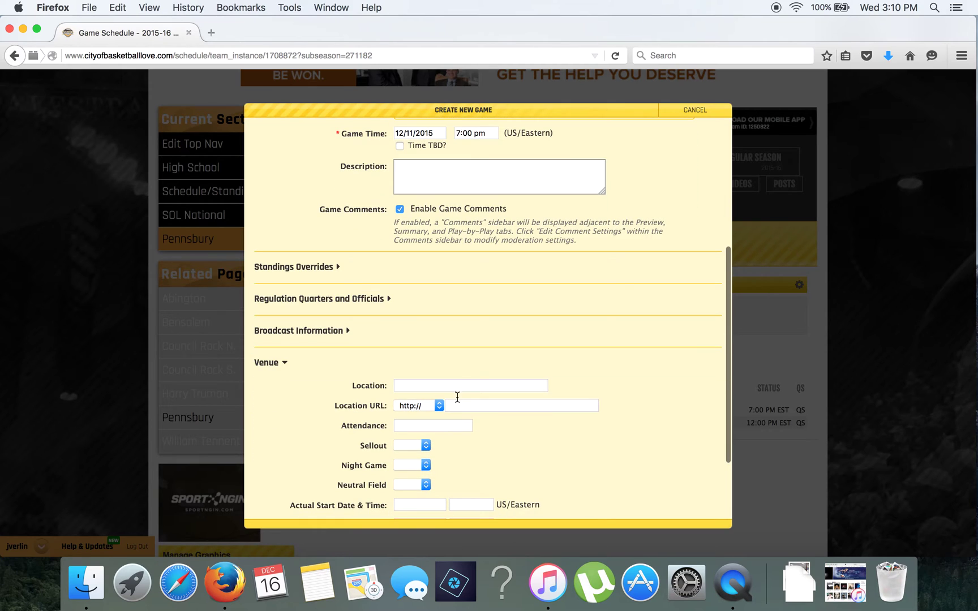
pyautogui.click(460, 384)
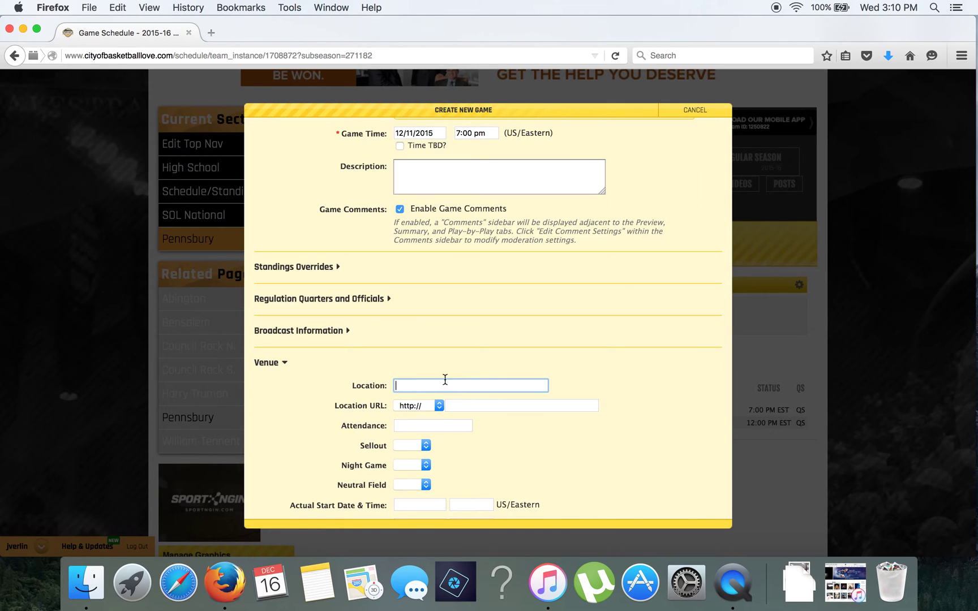
pyautogui.click(420, 387)
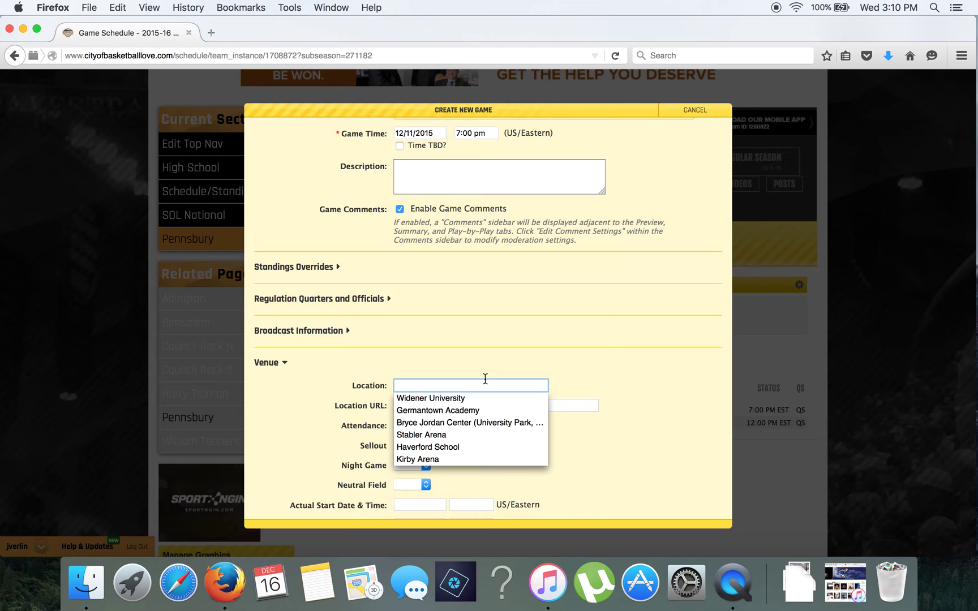
pyautogui.write('Abington HS')
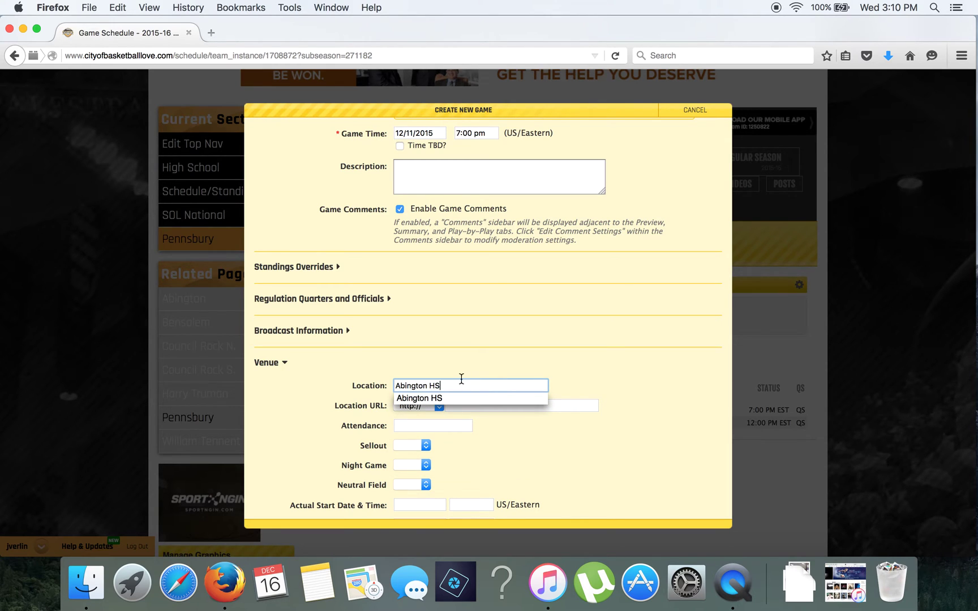
pyautogui.click(491, 364)
pyautogui.click(697, 507)
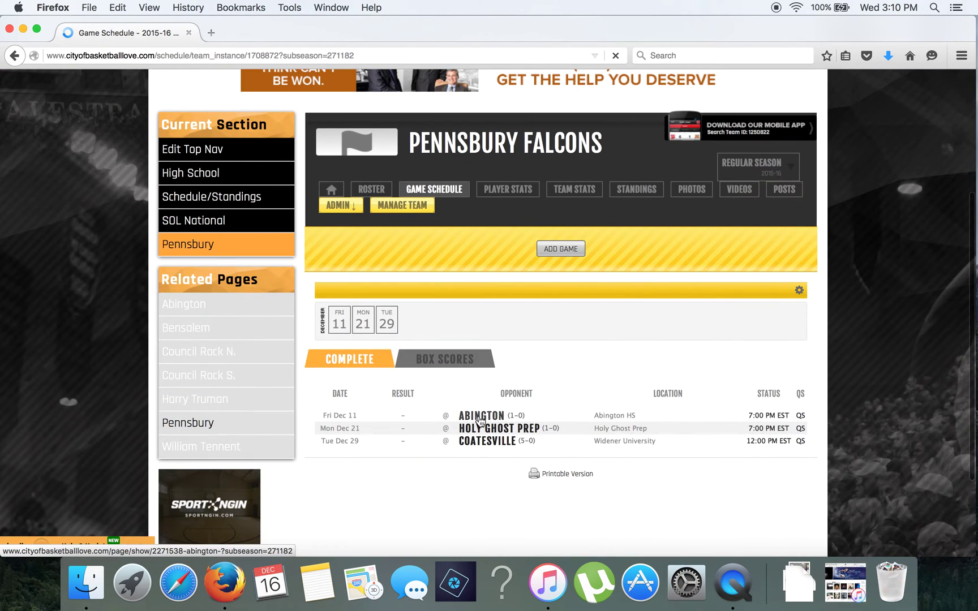
# Quick-score the Dec 11 Abington game as Final: Pennsbury 60, Abington 50.
pyautogui.click(757, 417)
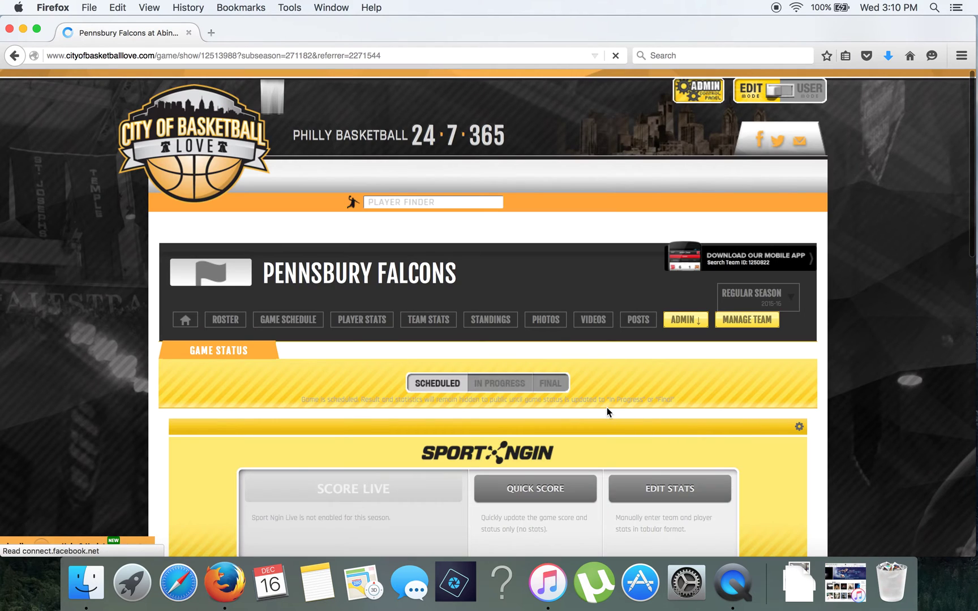
pyautogui.scroll(-4, 607, 407)
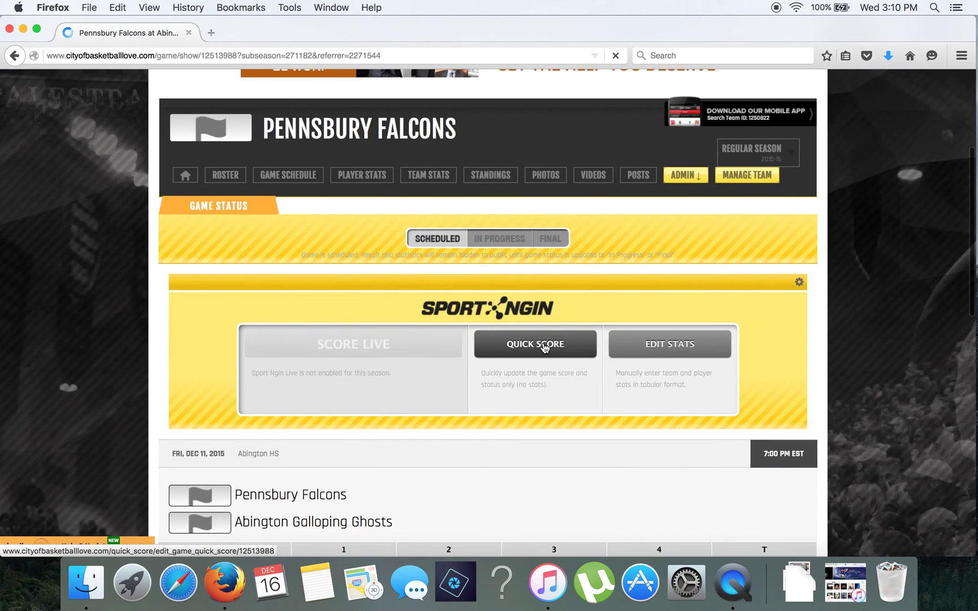
pyautogui.click(544, 348)
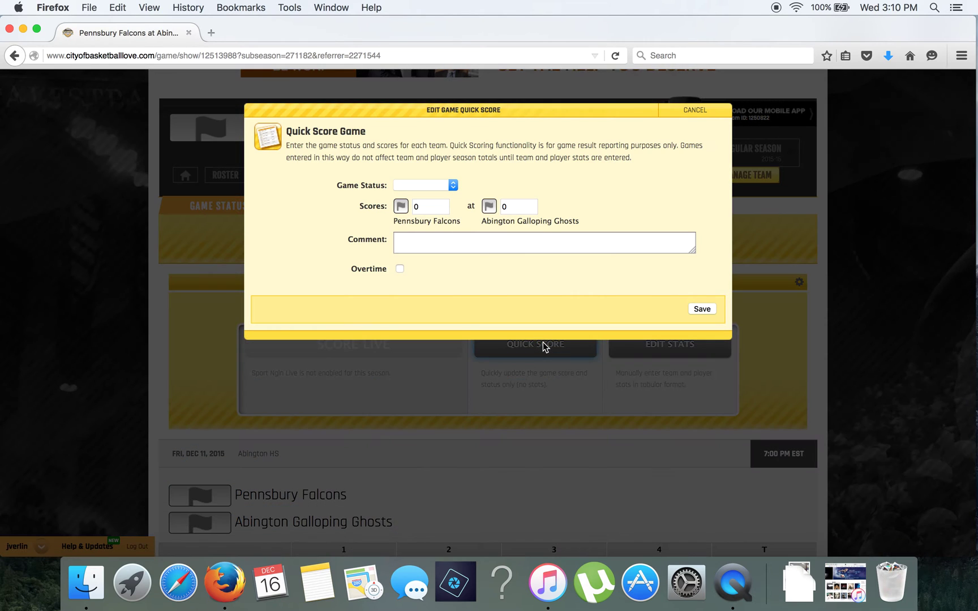
pyautogui.click(433, 191)
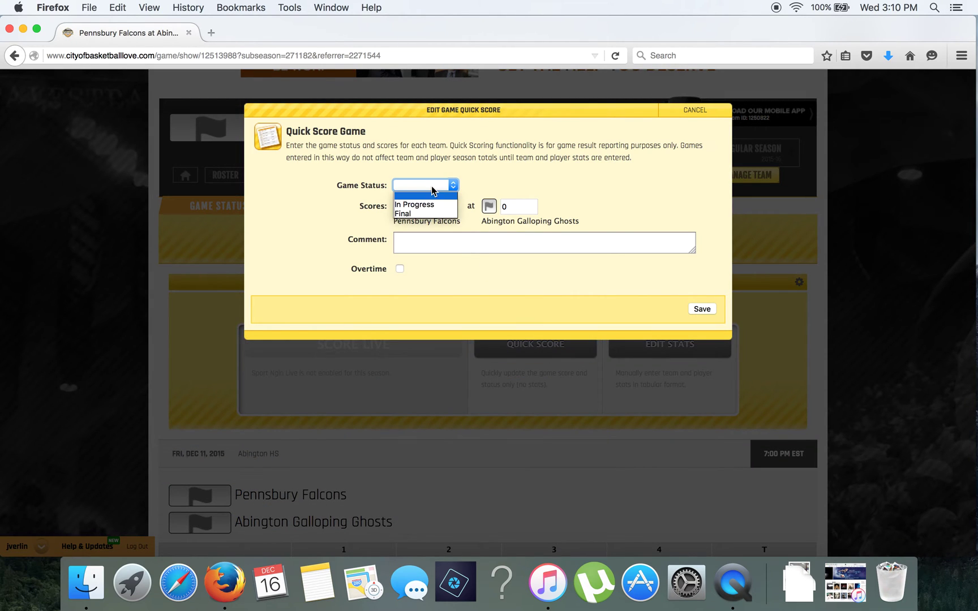
pyautogui.click(430, 213)
pyautogui.moveTo(430, 209); pyautogui.dragTo(398, 208)
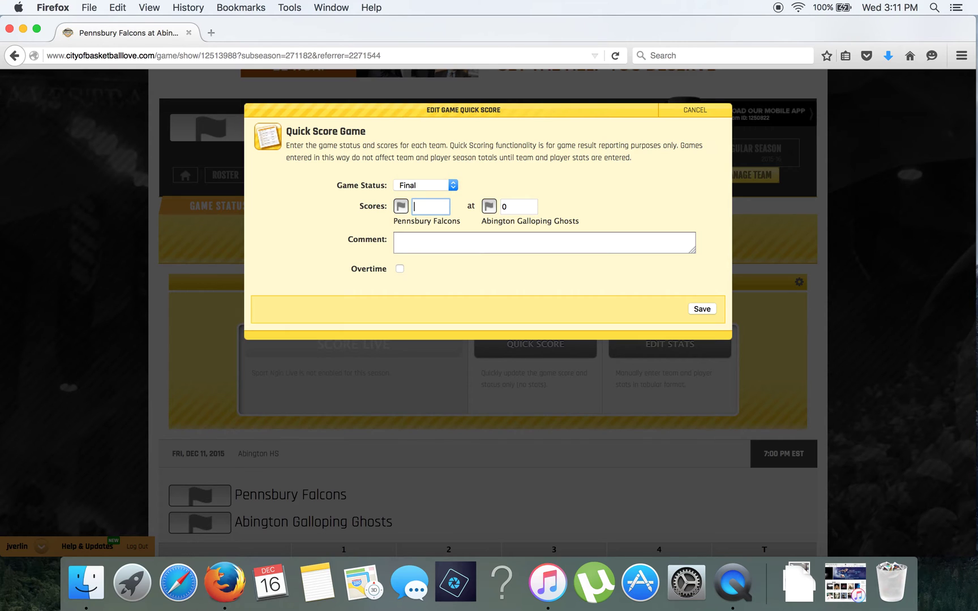
pyautogui.write('60')
pyautogui.press('Tab')
pyautogui.write('5')
pyautogui.click(701, 309)
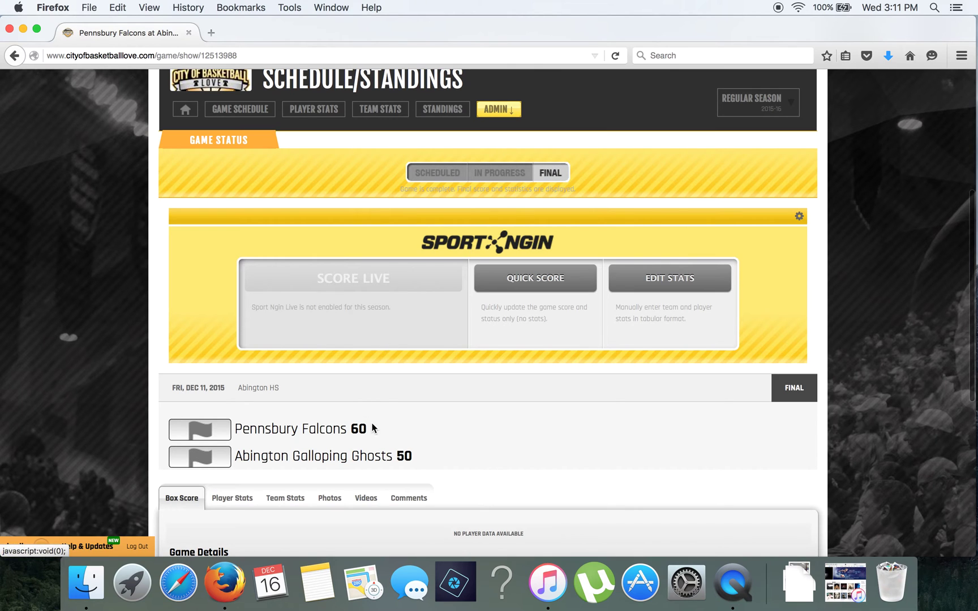
# In the stats editor, mark player number 10 as played and enter test values 2, 6, 8.
pyautogui.click(666, 280)
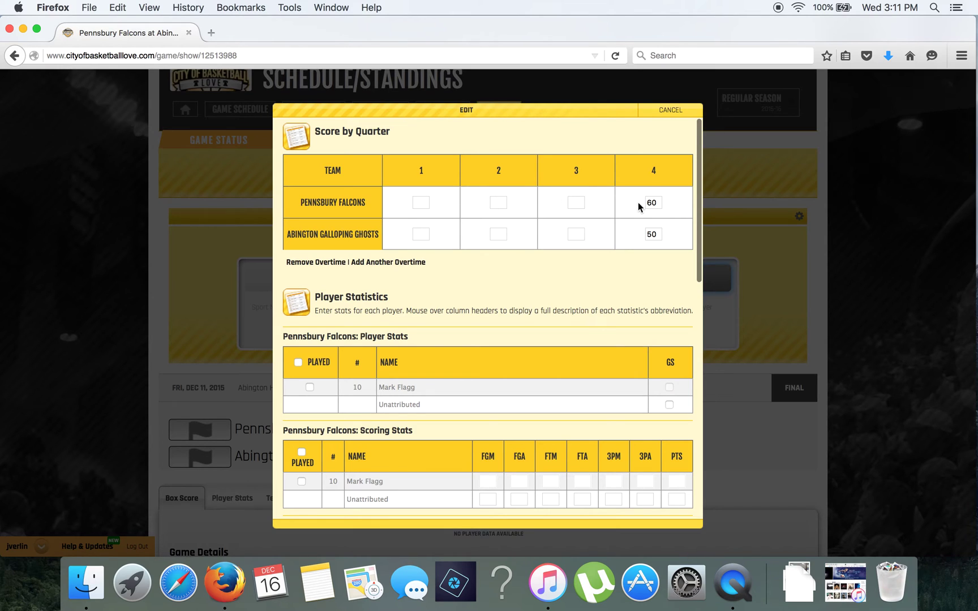
pyautogui.scroll(-4, 556, 295)
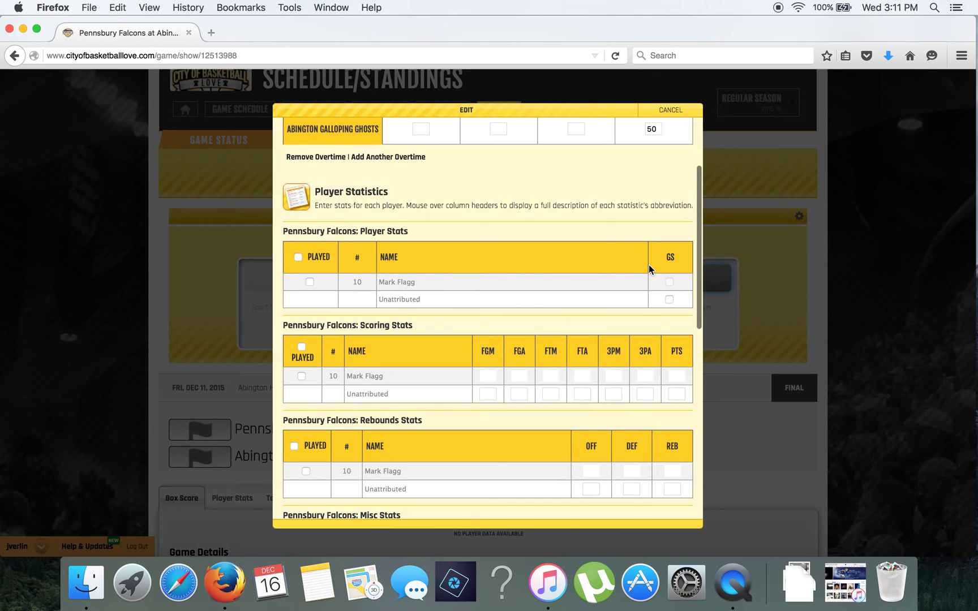
pyautogui.click(301, 376)
pyautogui.click(487, 376)
pyautogui.write('2')
pyautogui.press('Tab')
pyautogui.write('6')
pyautogui.press('Tab')
pyautogui.press('Tab')
pyautogui.write('8')
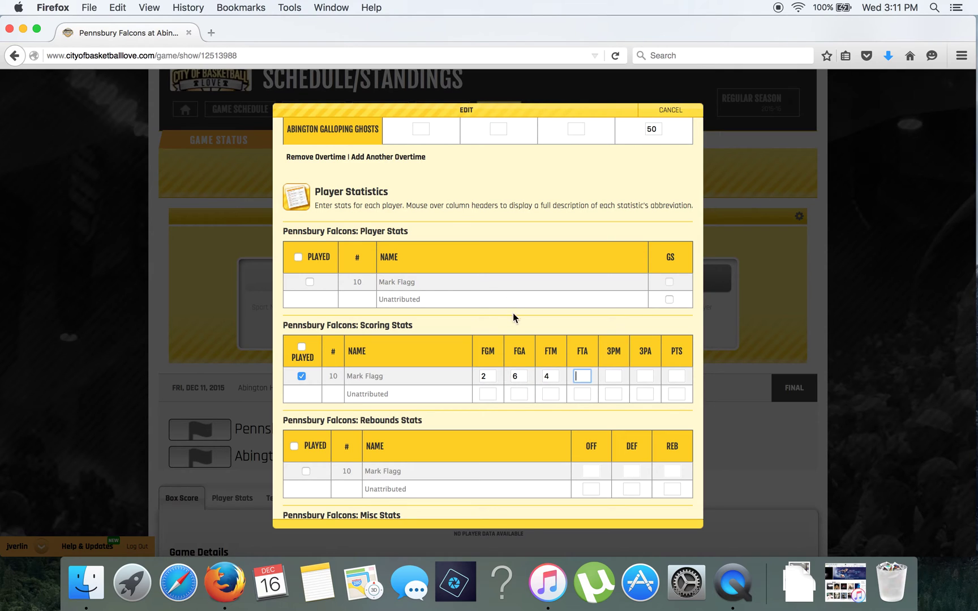
# Clear player 10's field goal and free throw entries and save the stats.
pyautogui.scroll(-1, 542, 389)
pyautogui.doubleClick(547, 369)
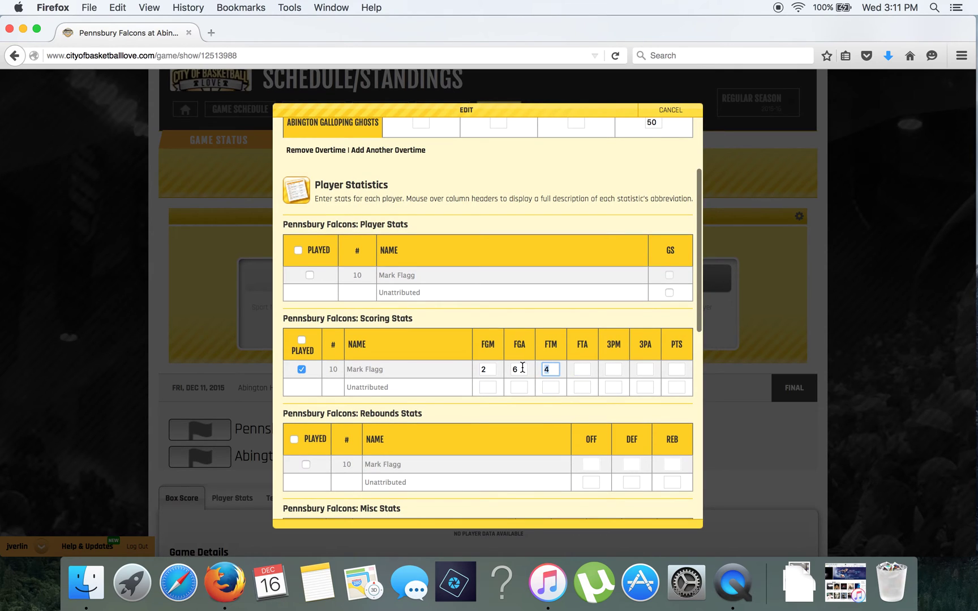
pyautogui.press('BackSpace')
pyautogui.doubleClick(522, 367)
pyautogui.press('BackSpace')
pyautogui.click(492, 367)
pyautogui.press('BackSpace')
pyautogui.click(676, 369)
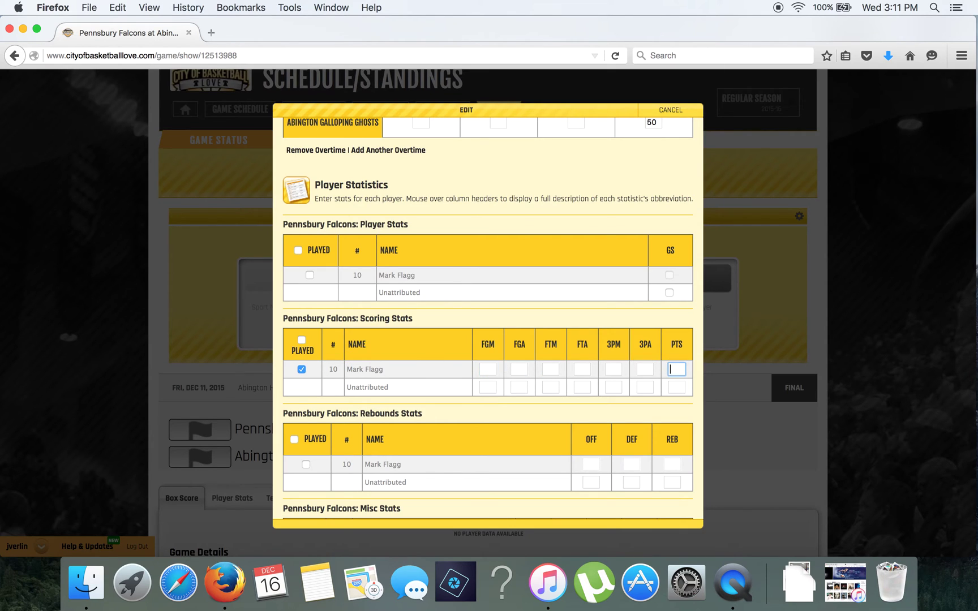
pyautogui.scroll(-10, 593, 382)
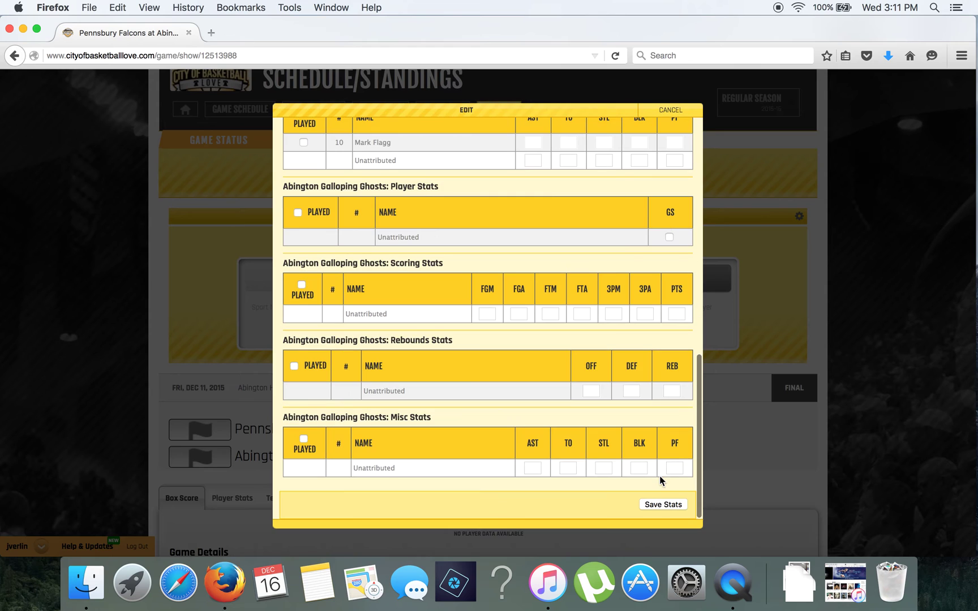
pyautogui.click(656, 504)
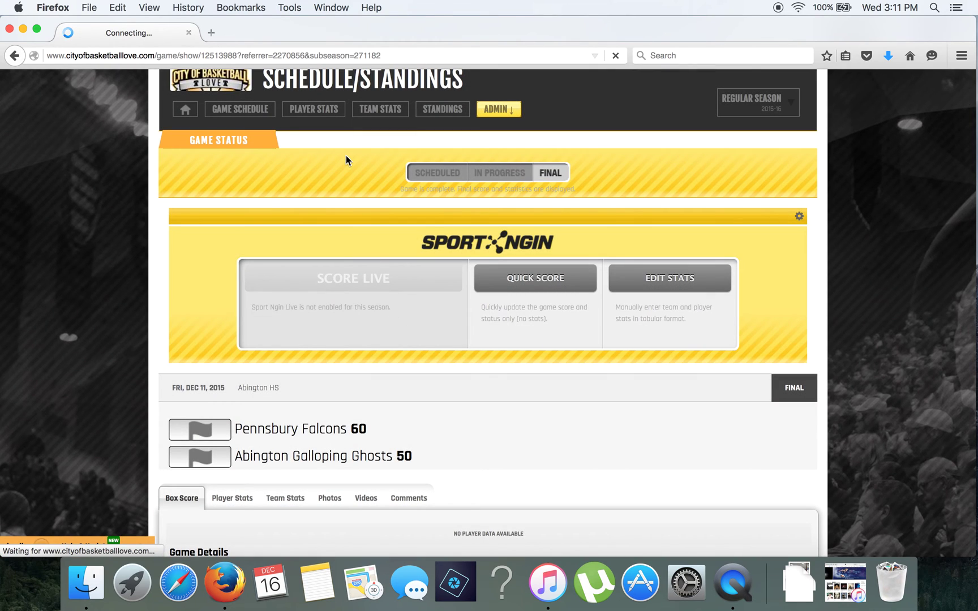
# Open the team's player stats, toggle Division, and check Team Stats showing 60–50.
pyautogui.scroll(-5, 336, 385)
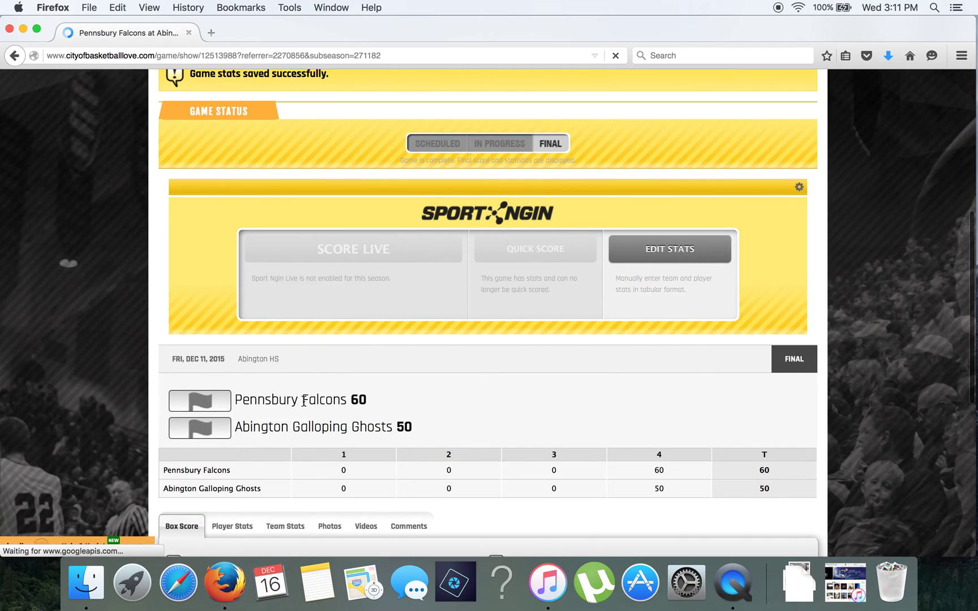
pyautogui.click(214, 401)
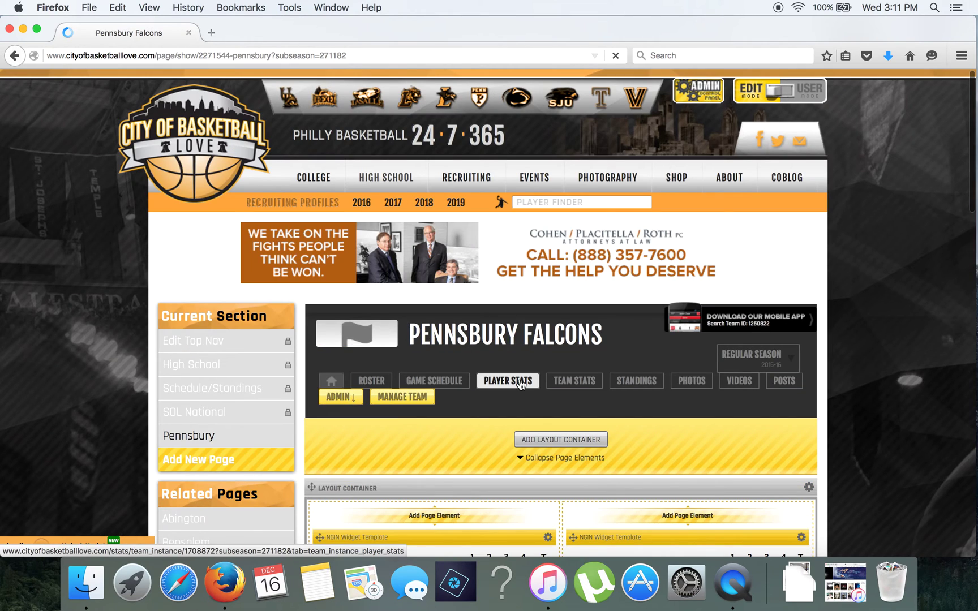
pyautogui.click(519, 381)
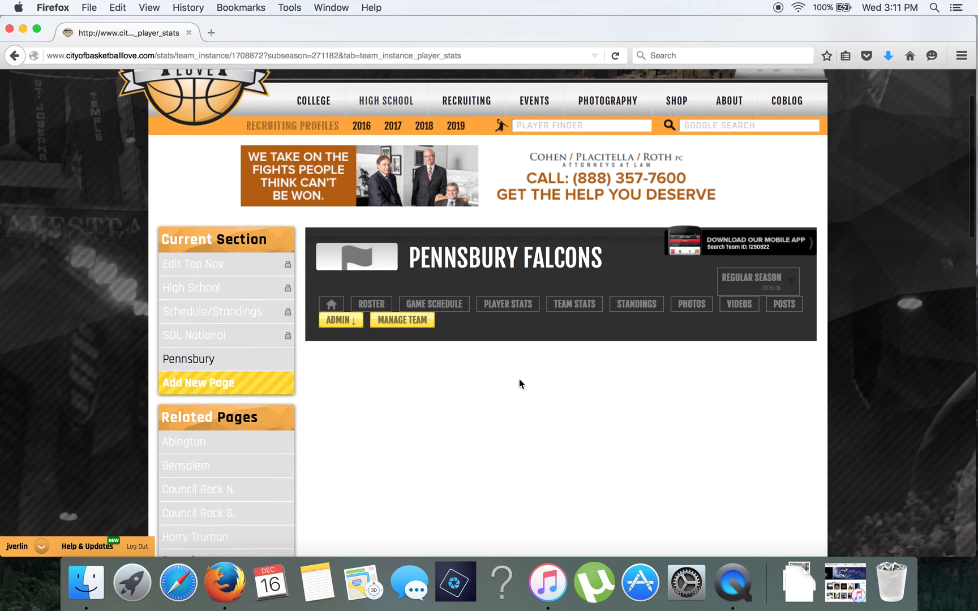
pyautogui.scroll(-1, 440, 334)
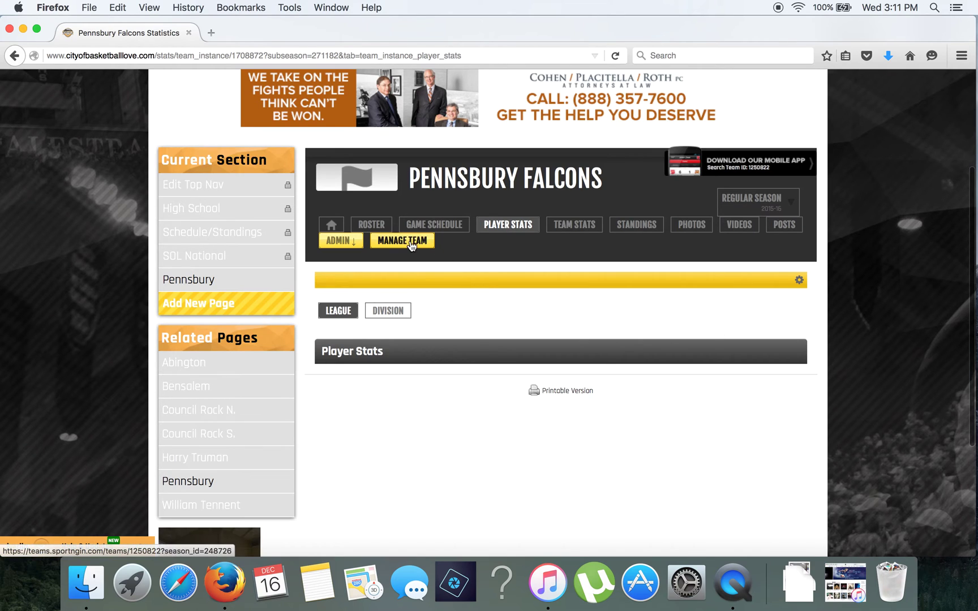
pyautogui.click(393, 312)
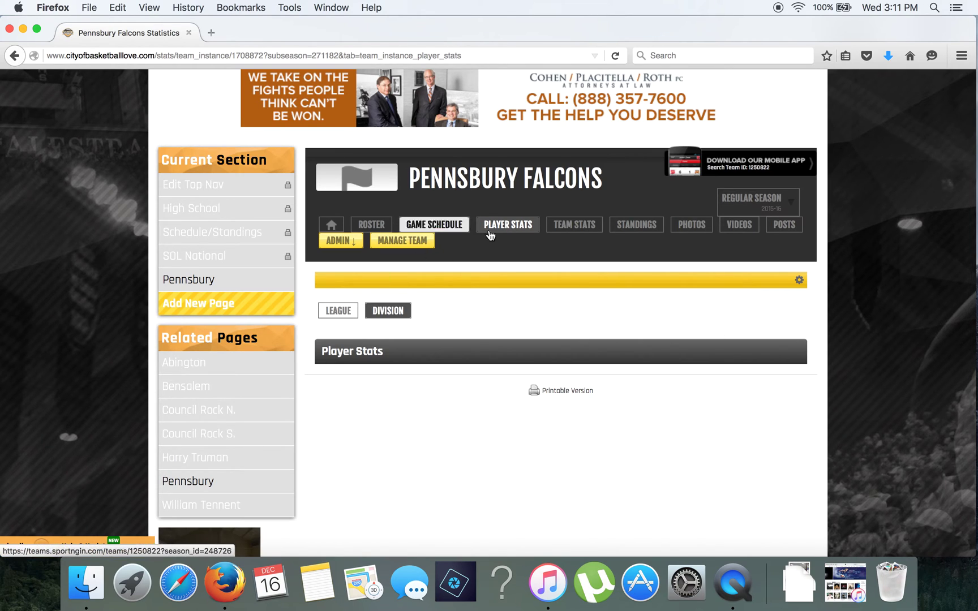
pyautogui.click(578, 230)
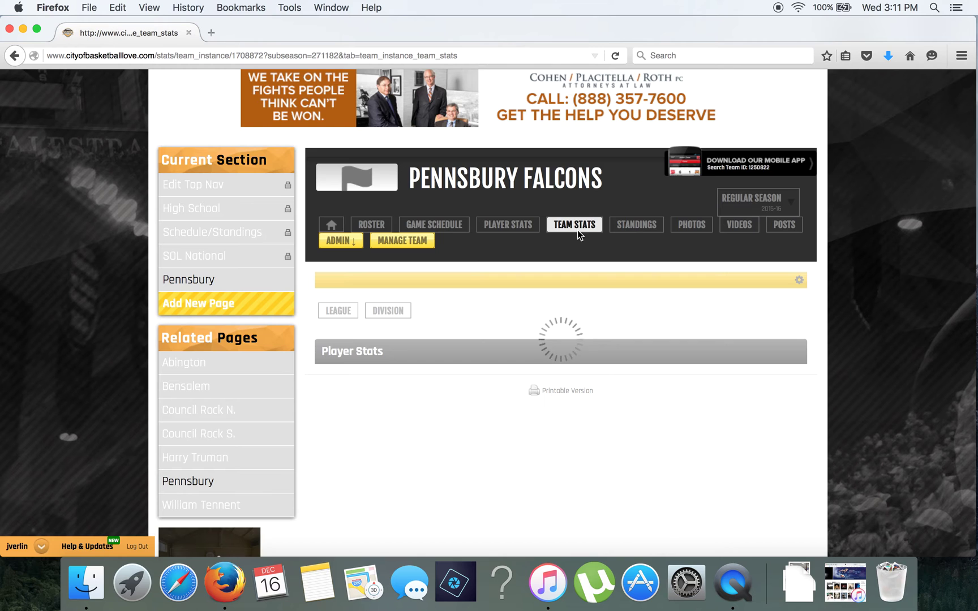
# Return to Player Stats showing number 10 with 10 points and open that player's page.
pyautogui.scroll(-5, 546, 266)
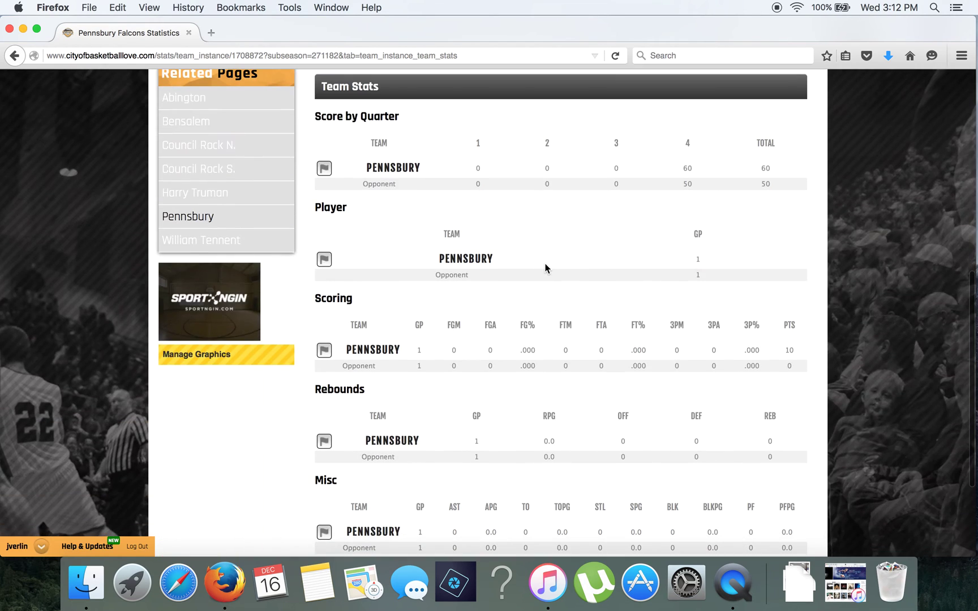
pyautogui.scroll(-2, 546, 267)
pyautogui.scroll(7, 512, 265)
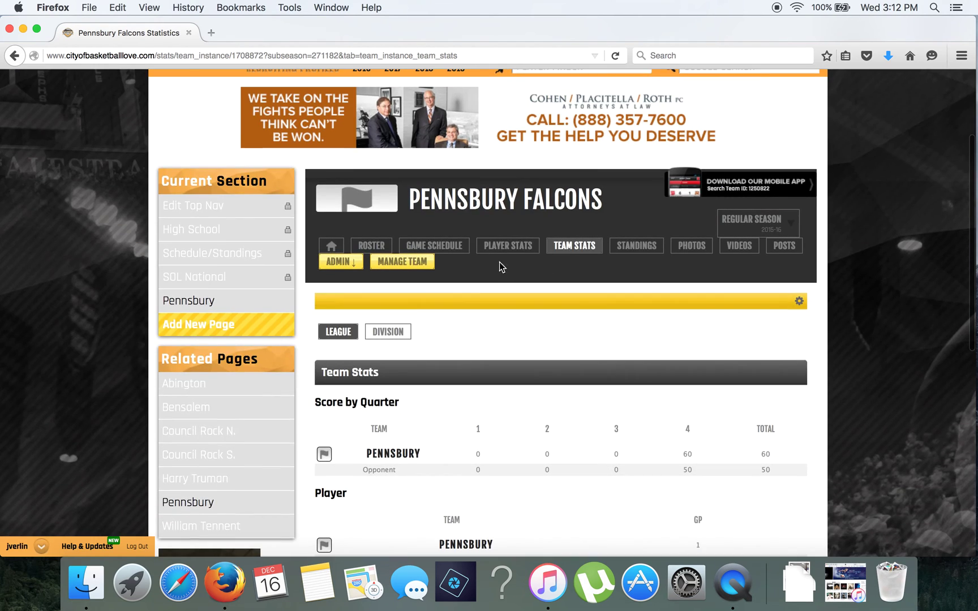
pyautogui.click(523, 252)
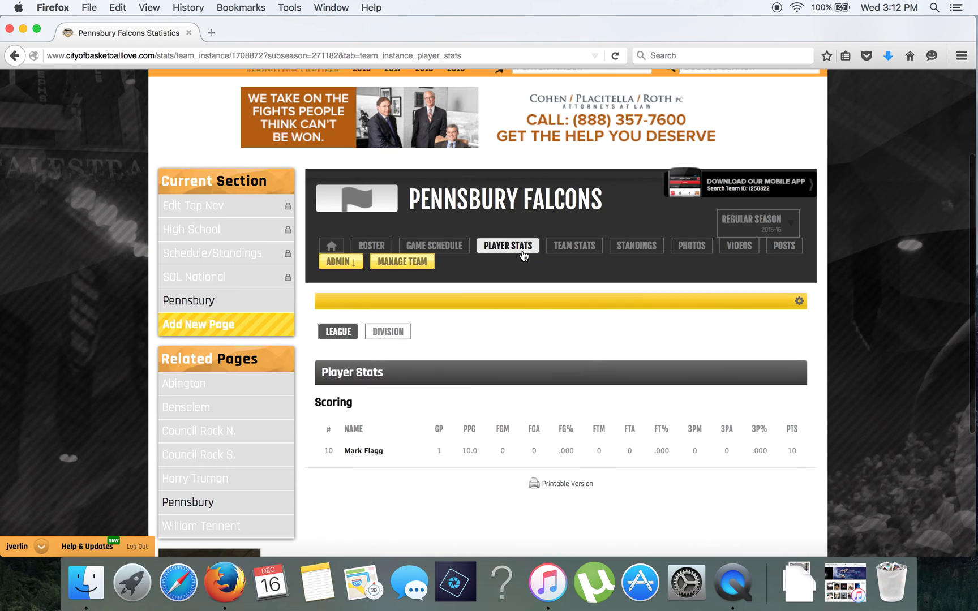
pyautogui.scroll(-1, 507, 294)
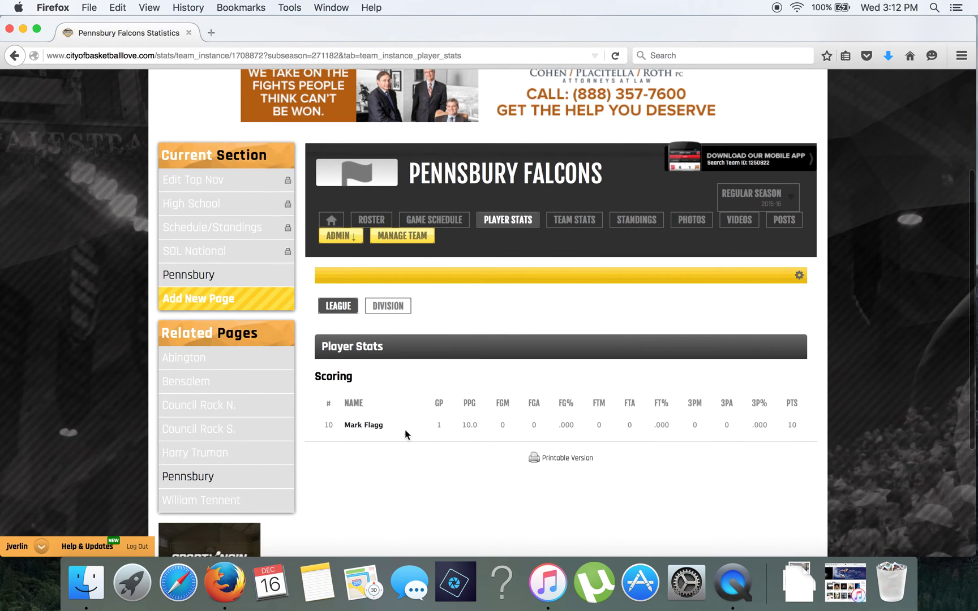
pyautogui.click(367, 427)
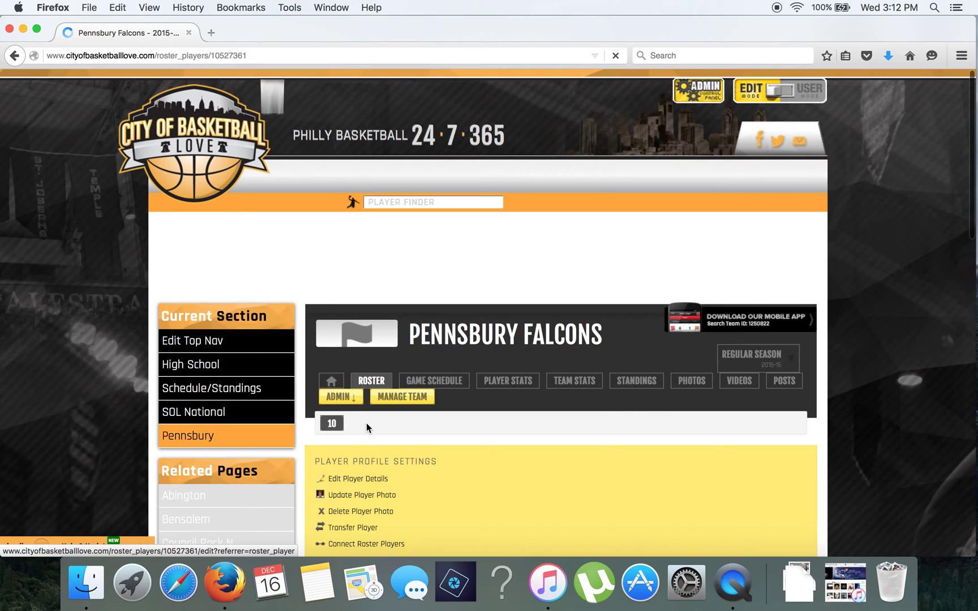
pyautogui.scroll(-15, 366, 423)
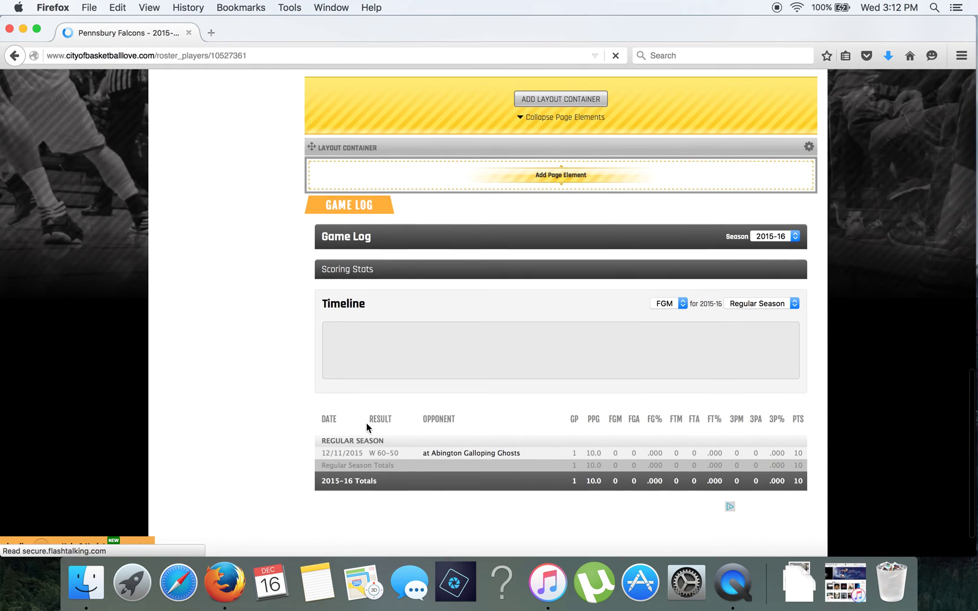
pyautogui.scroll(-2, 418, 328)
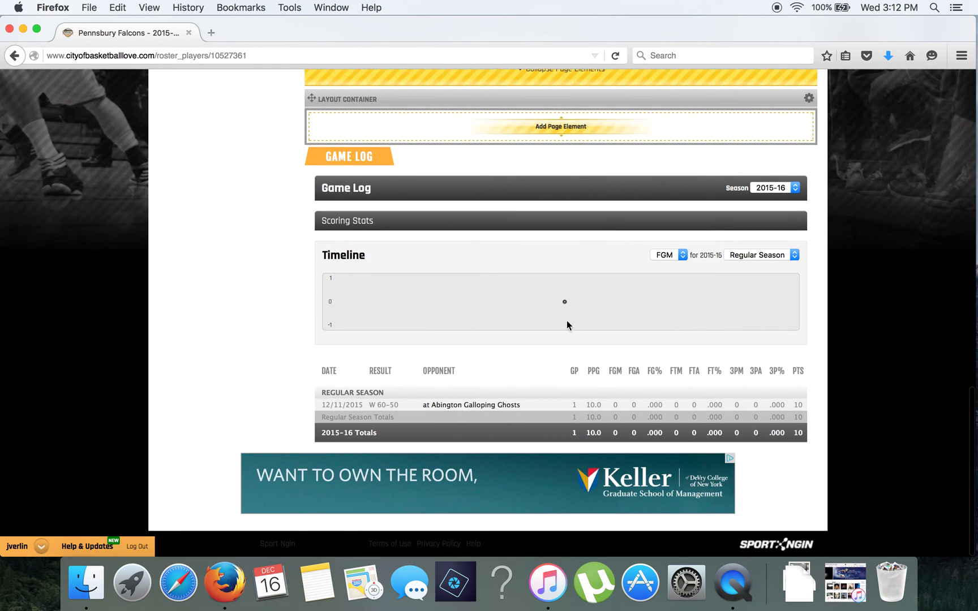
pyautogui.scroll(12, 598, 441)
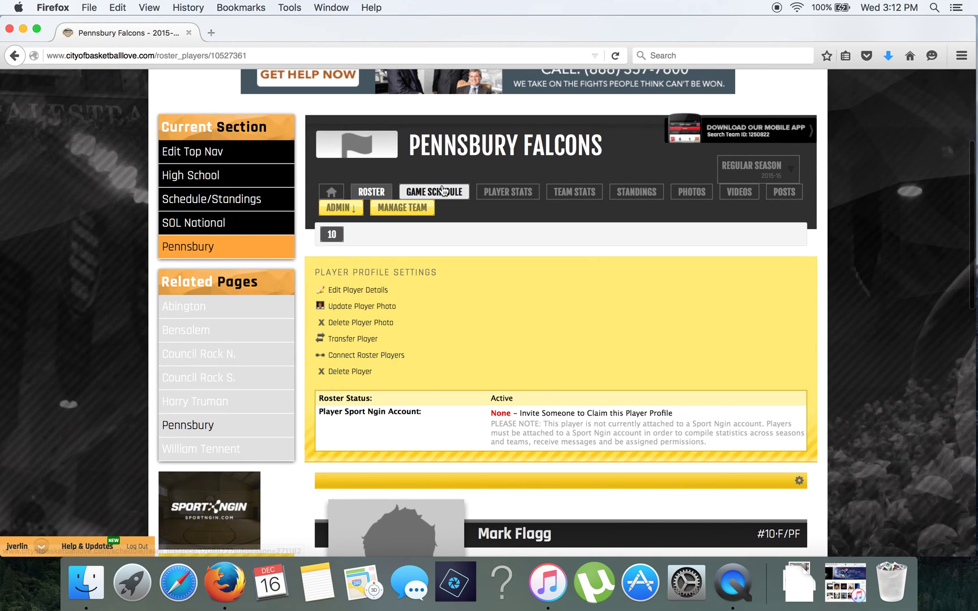
# From the team's game schedule, open the Dec 11 Pennsbury-at-Abington Final game page.
pyautogui.click(442, 191)
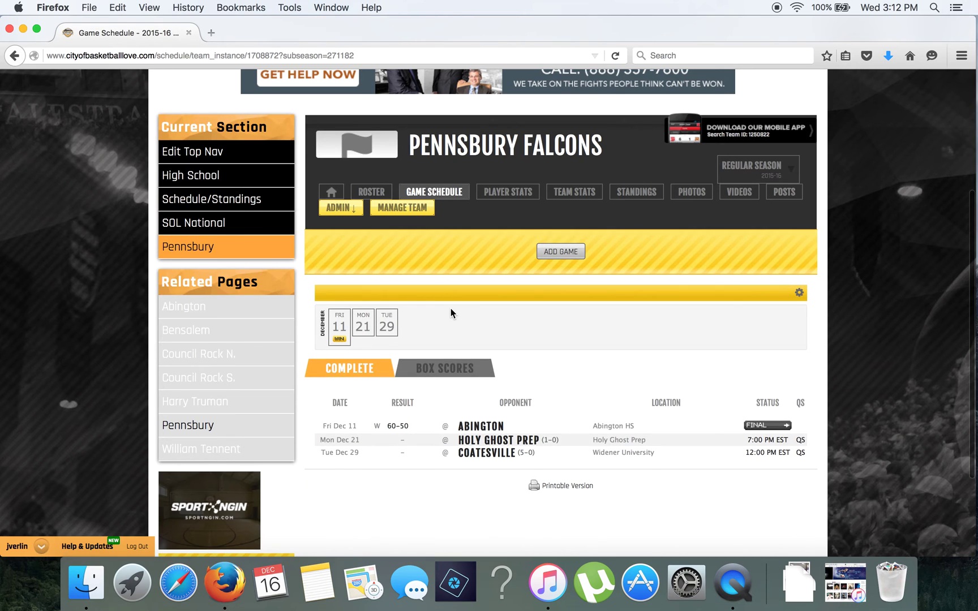
pyautogui.scroll(-1, 450, 313)
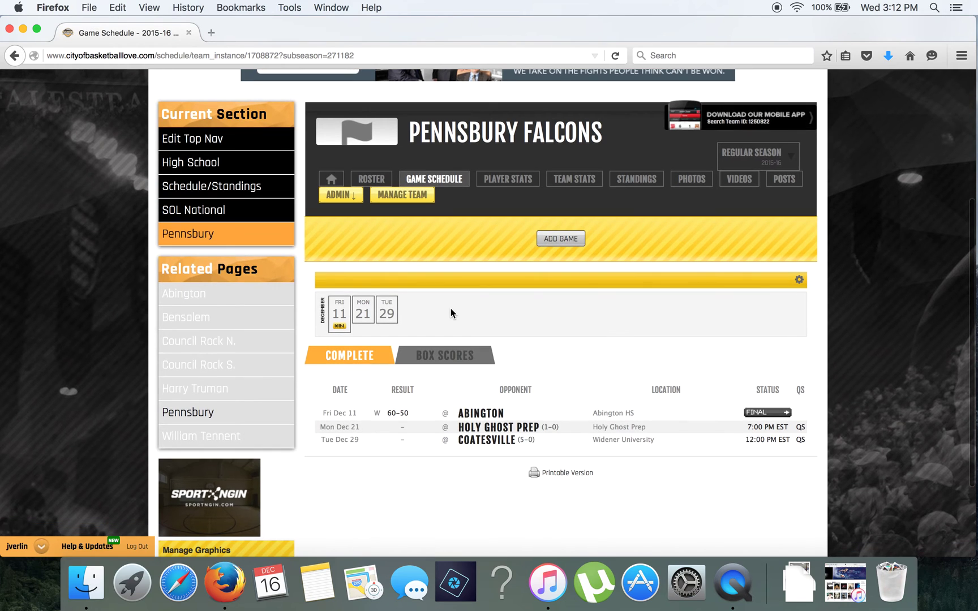
pyautogui.click(761, 413)
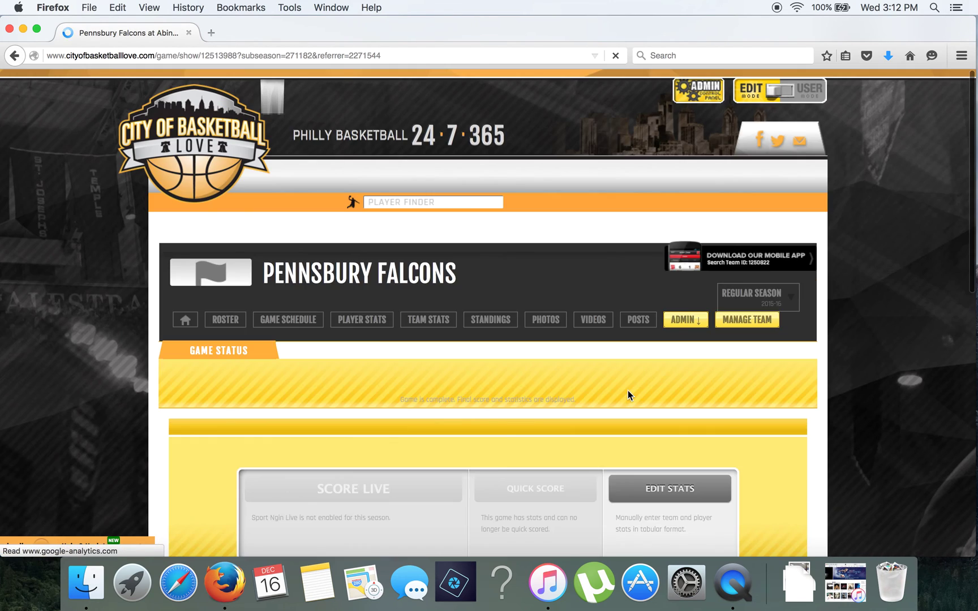
pyautogui.scroll(-5, 675, 417)
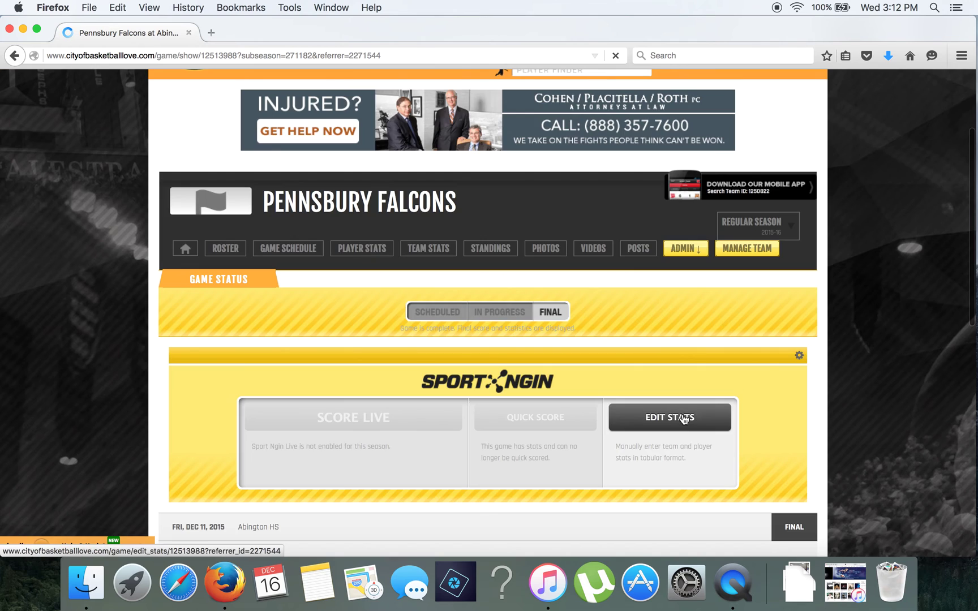
pyautogui.click(799, 355)
pyautogui.click(778, 428)
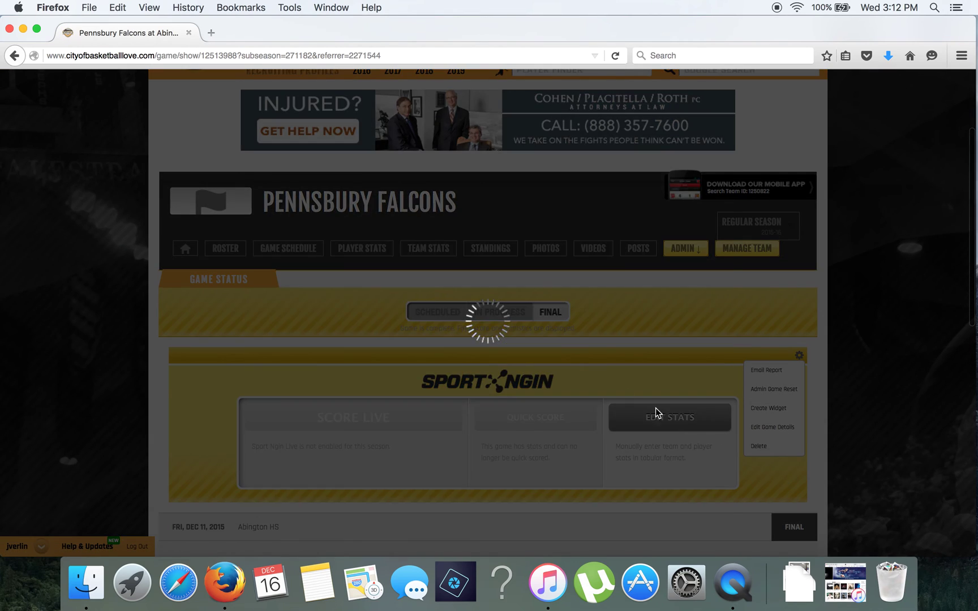
pyautogui.click(495, 260)
pyautogui.click(500, 283)
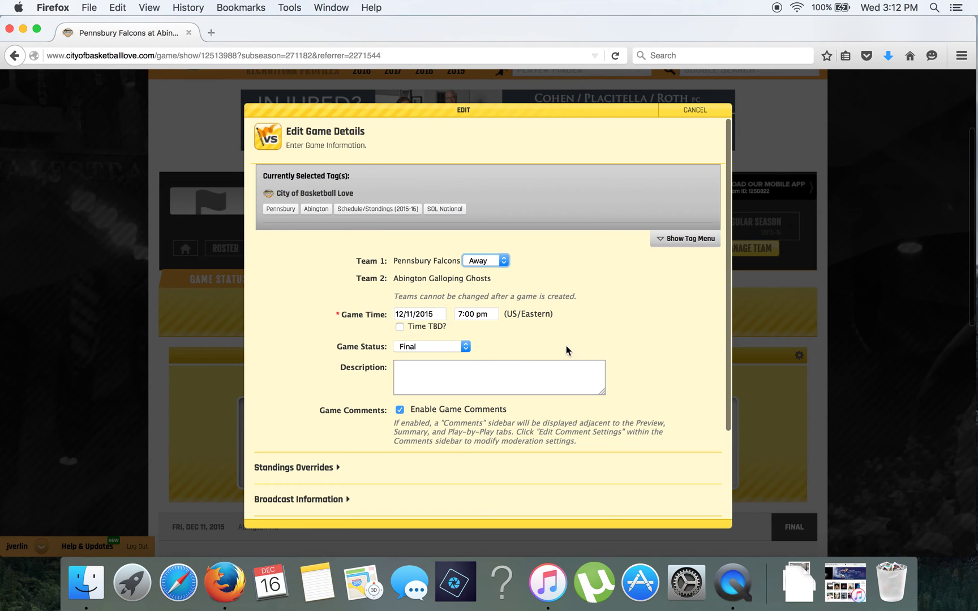
pyautogui.scroll(-4, 566, 350)
pyautogui.click(533, 428)
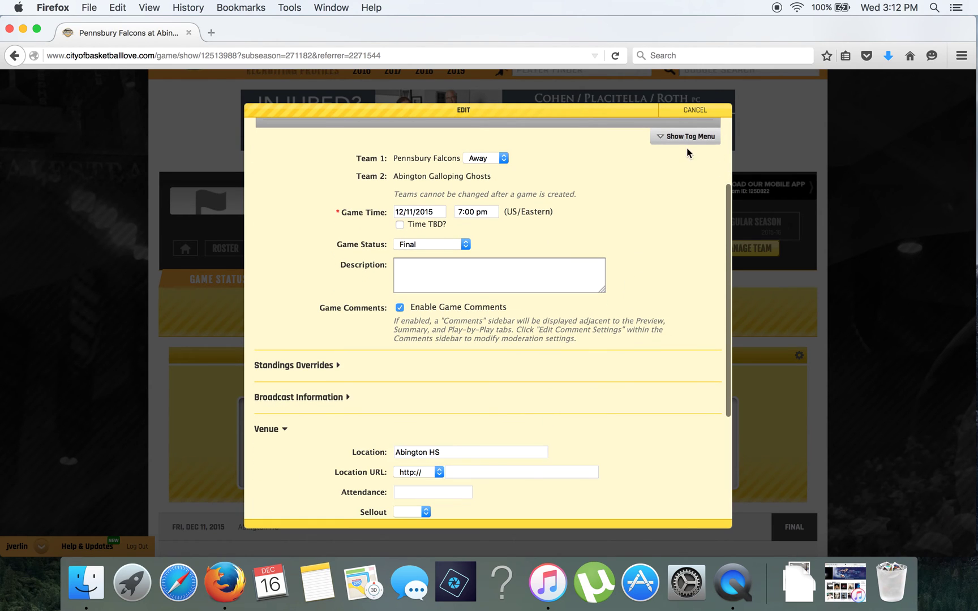
pyautogui.click(695, 111)
pyautogui.scroll(-10, 616, 440)
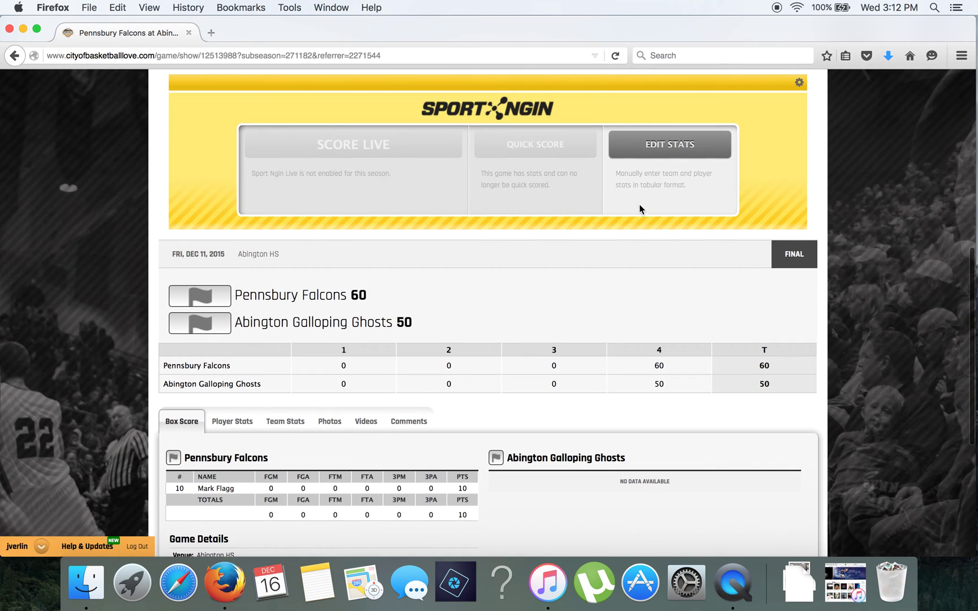
pyautogui.click(652, 152)
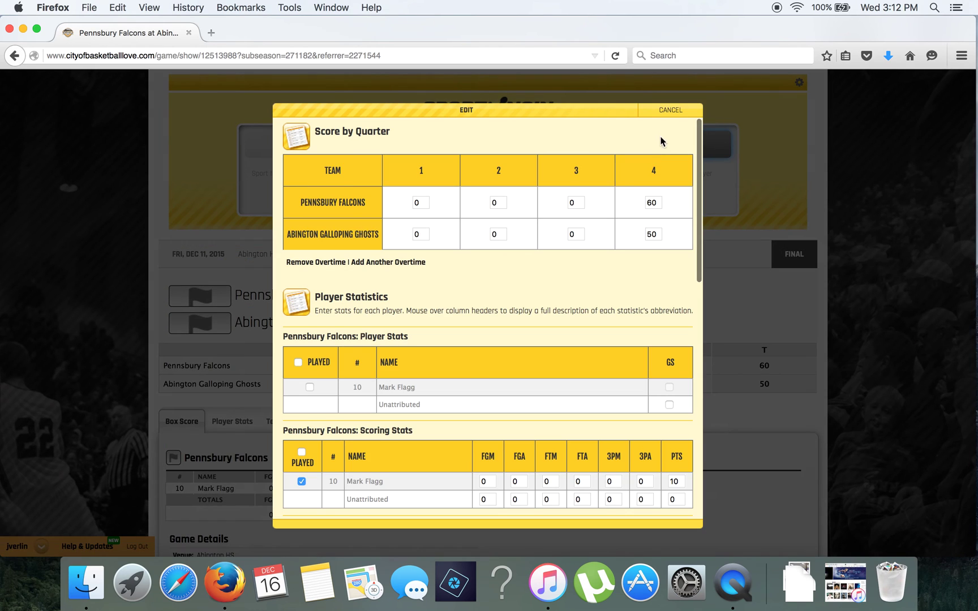
pyautogui.click(671, 111)
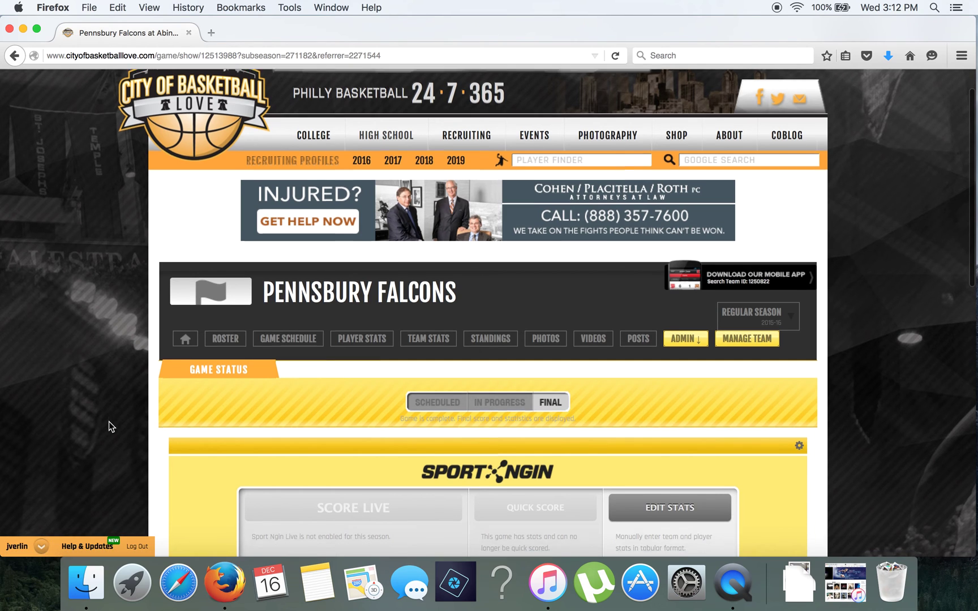
pyautogui.scroll(-3, 109, 422)
pyautogui.scroll(-1, 109, 421)
pyautogui.scroll(4, 109, 422)
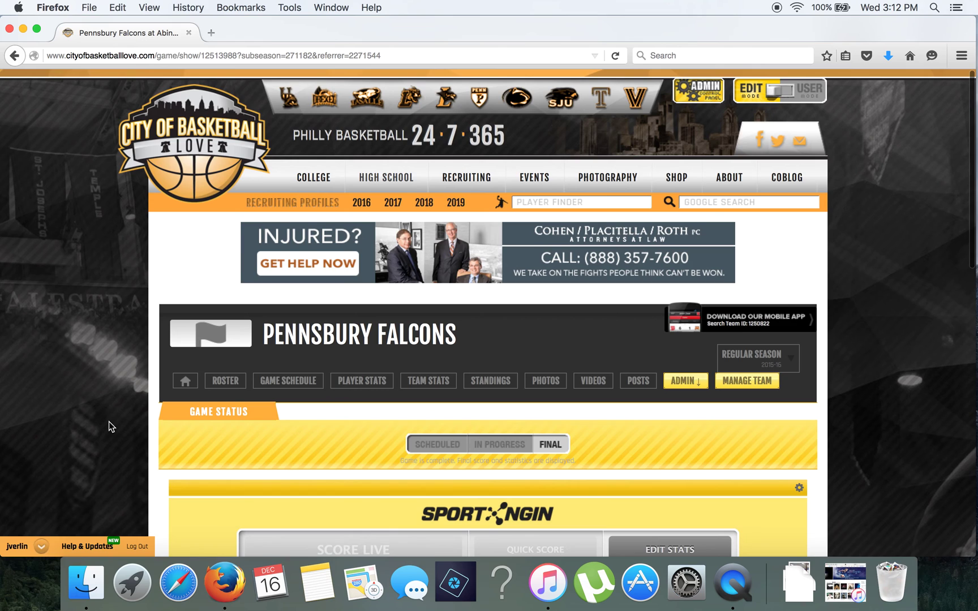
pyautogui.scroll(-2, 109, 422)
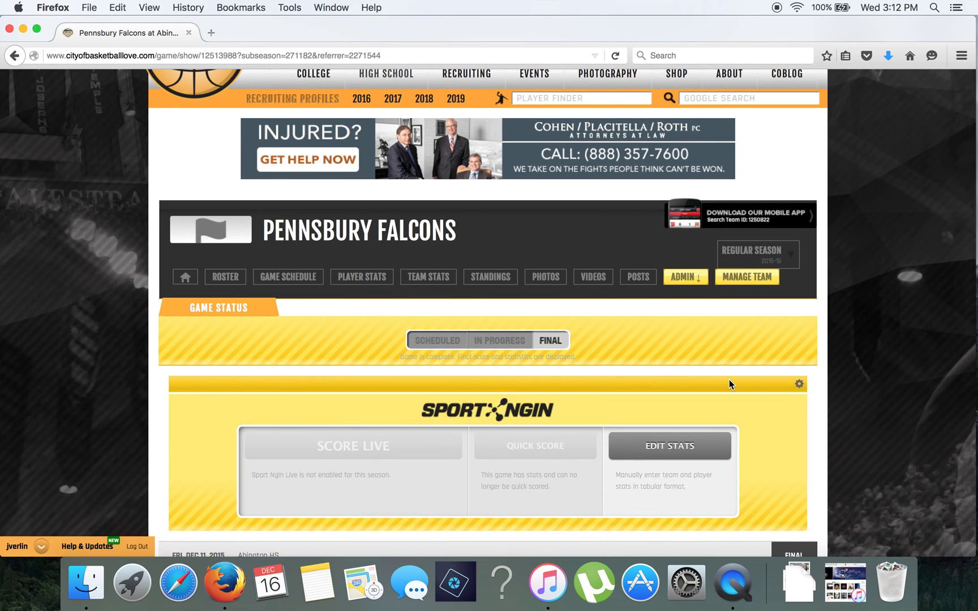
pyautogui.scroll(-5, 733, 380)
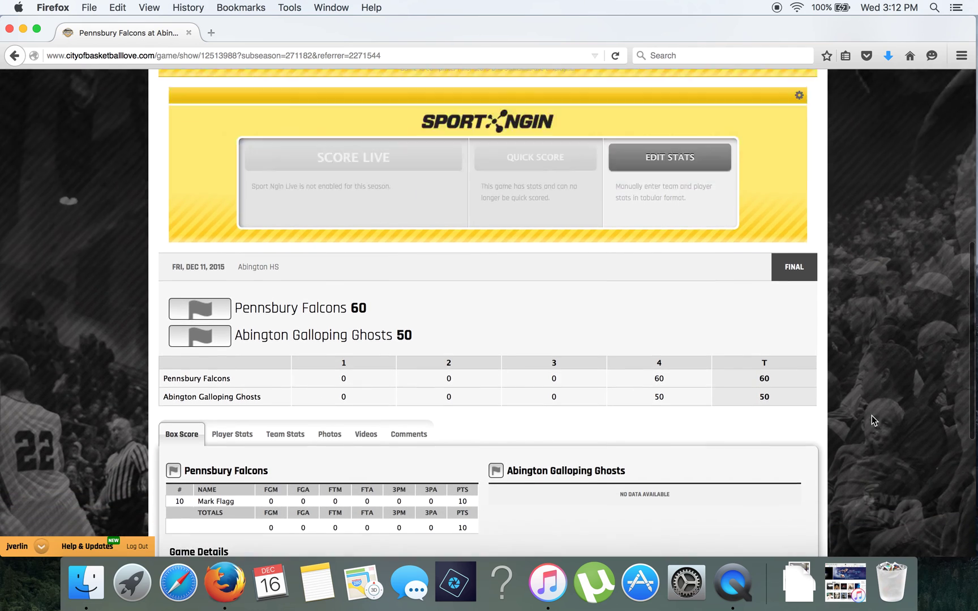
pyautogui.scroll(7, 871, 415)
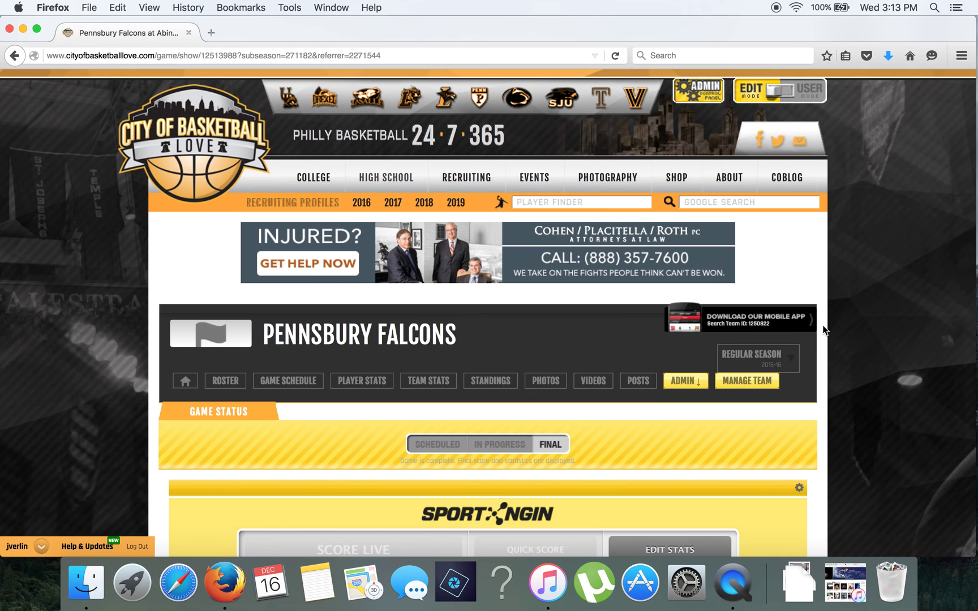
pyautogui.click(672, 54)
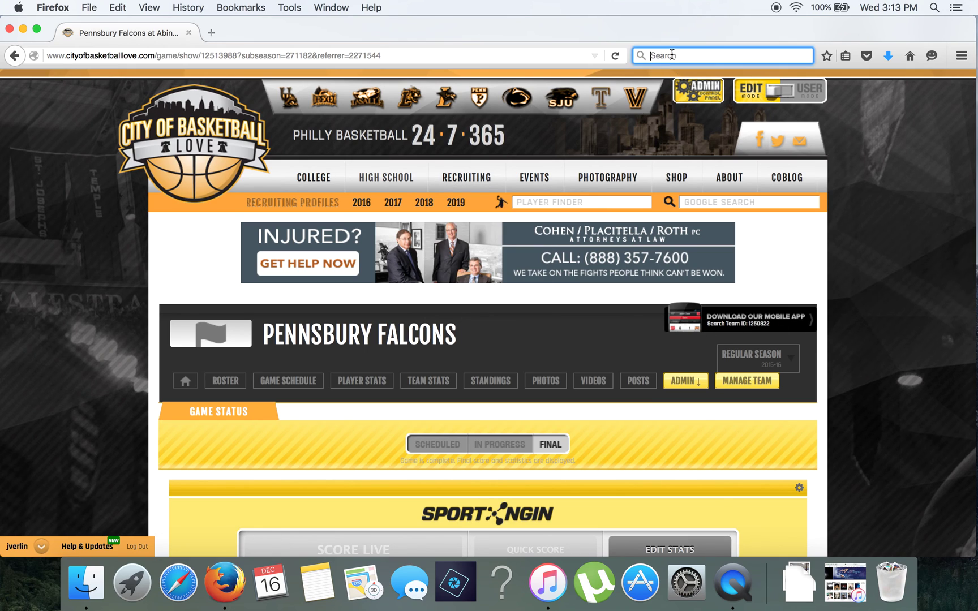
# Enter the query 'Sport Ngin' into Firefox's toolbar search box.
pyautogui.write('Sport Ngin')
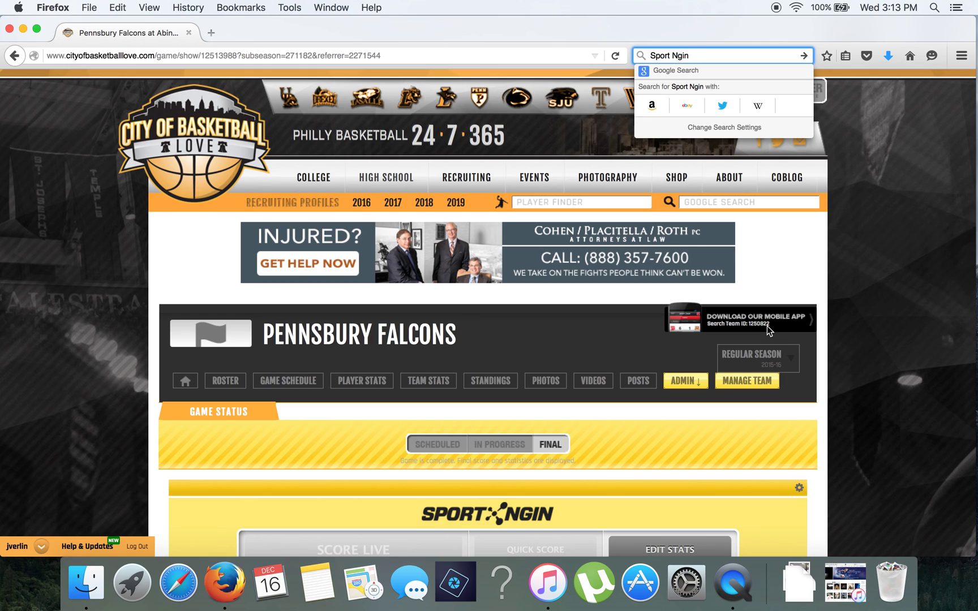
pyautogui.scroll(-2, 766, 325)
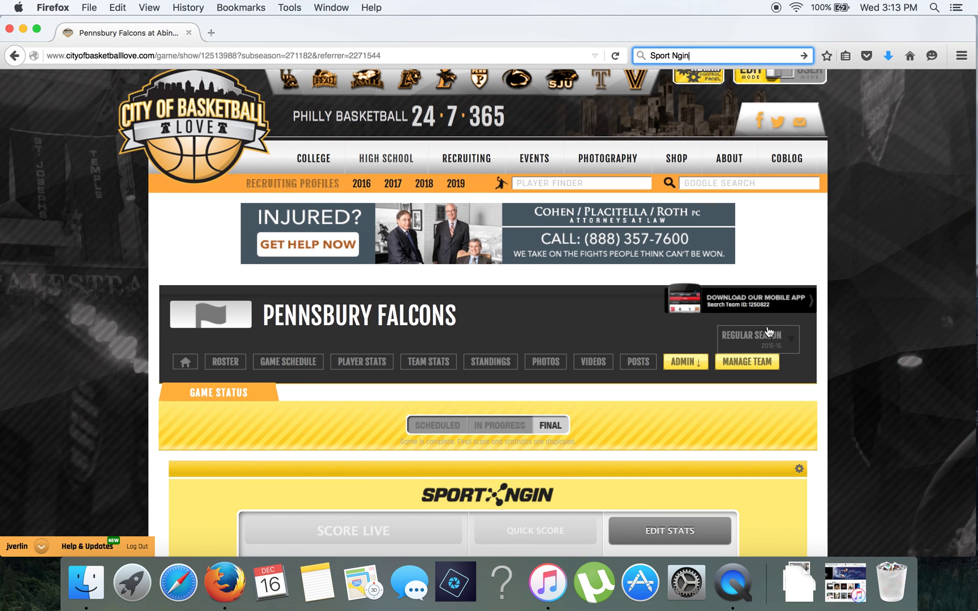
pyautogui.scroll(-3, 768, 331)
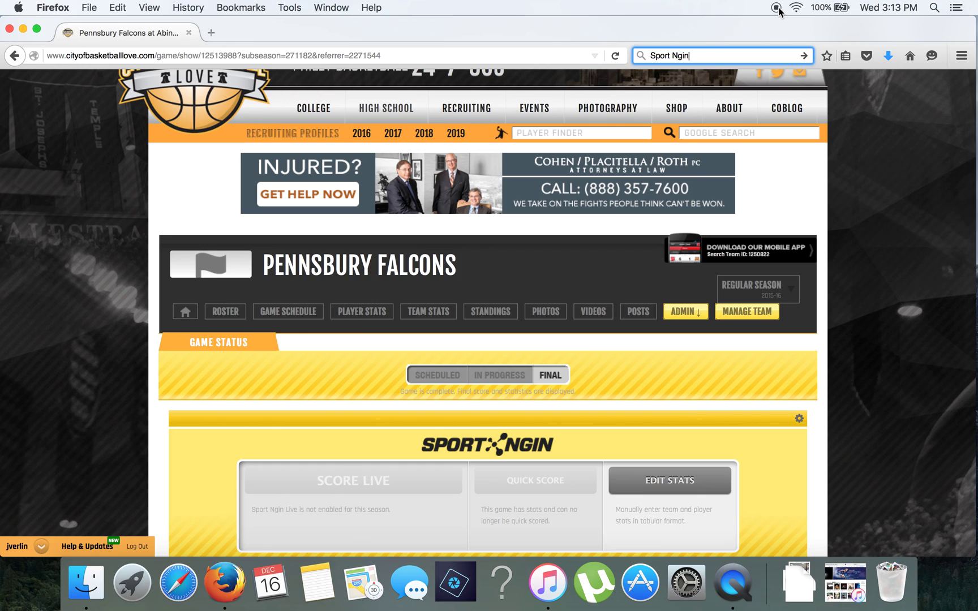